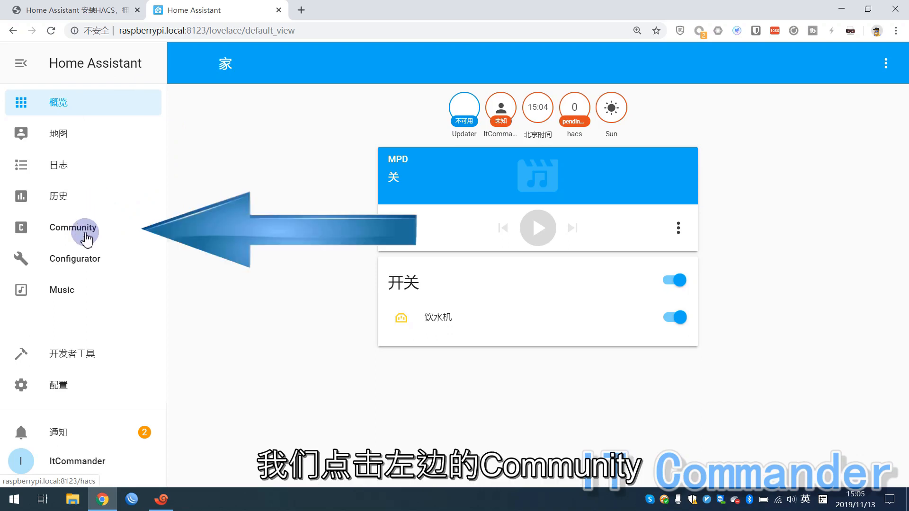
Open the Community store tab and browse the third-party repository cards, then return to the top.
click(86, 237)
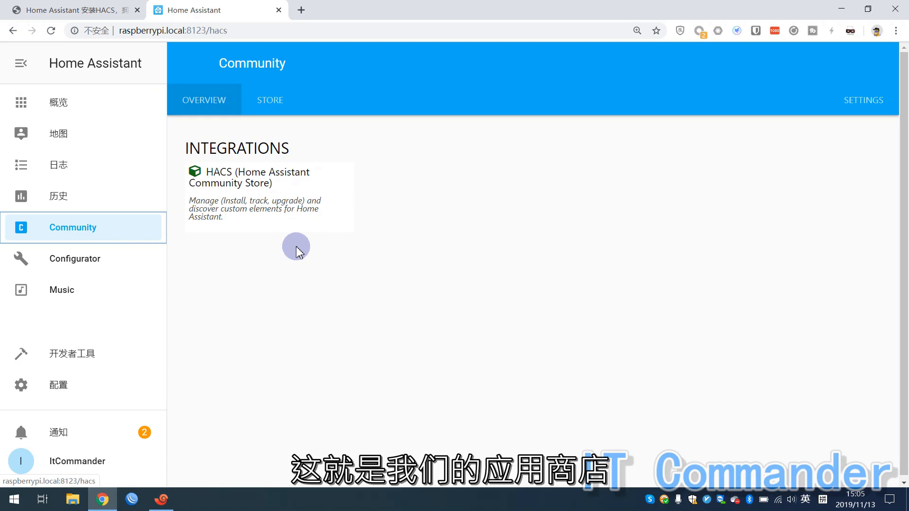
click(266, 103)
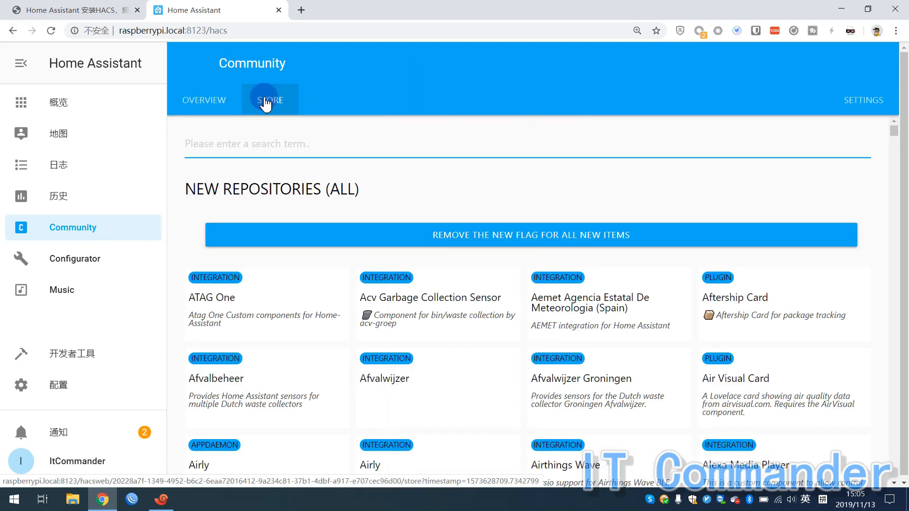
scroll(351, 274, down, 4)
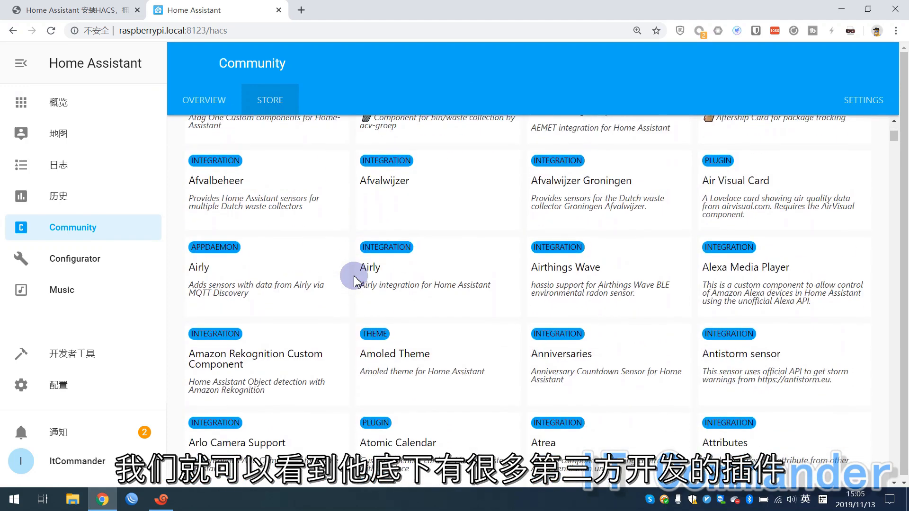
scroll(355, 281, down, 8)
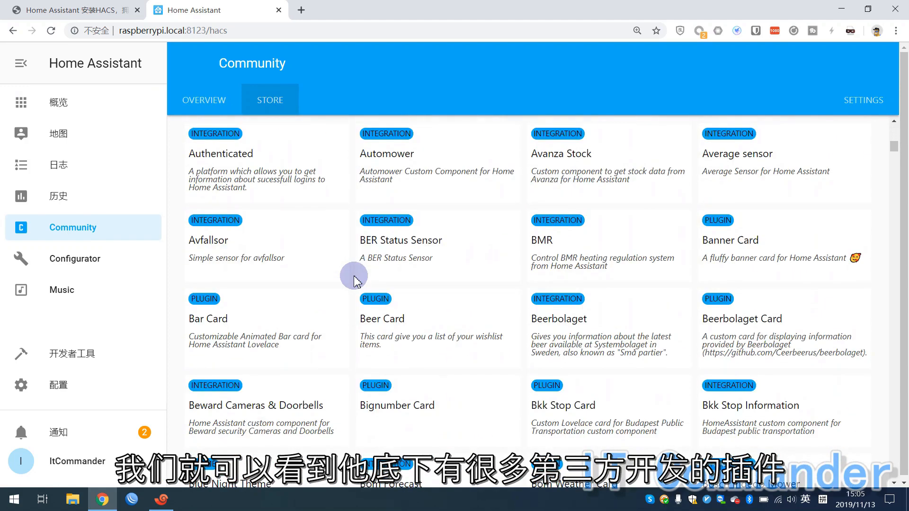
scroll(355, 280, down, 9)
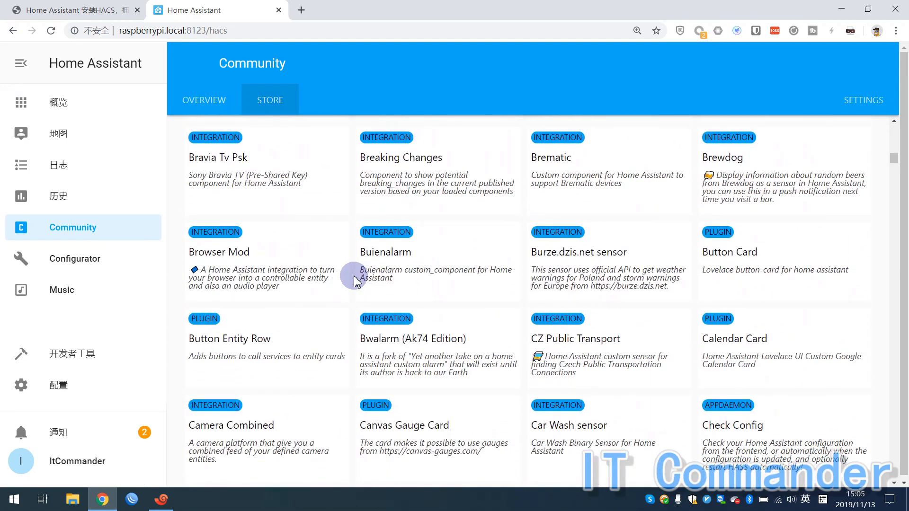
scroll(356, 279, down, 6)
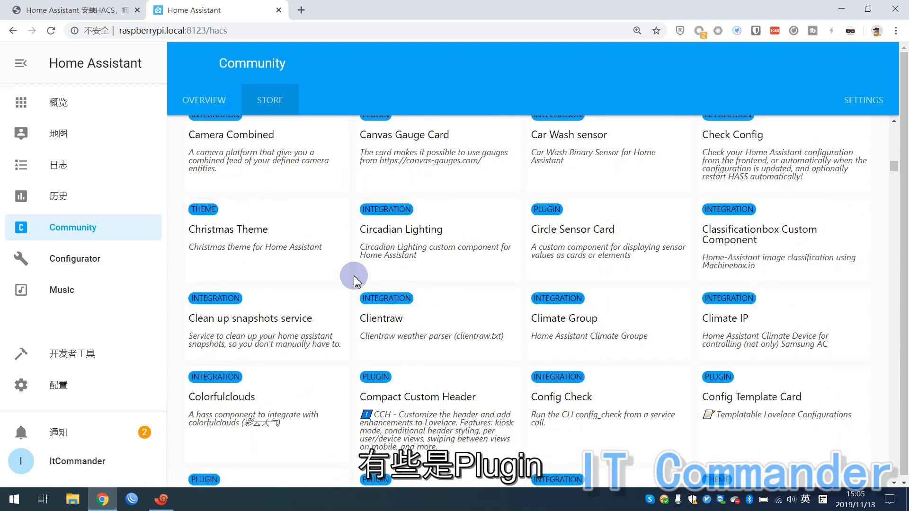
scroll(354, 280, down, 14)
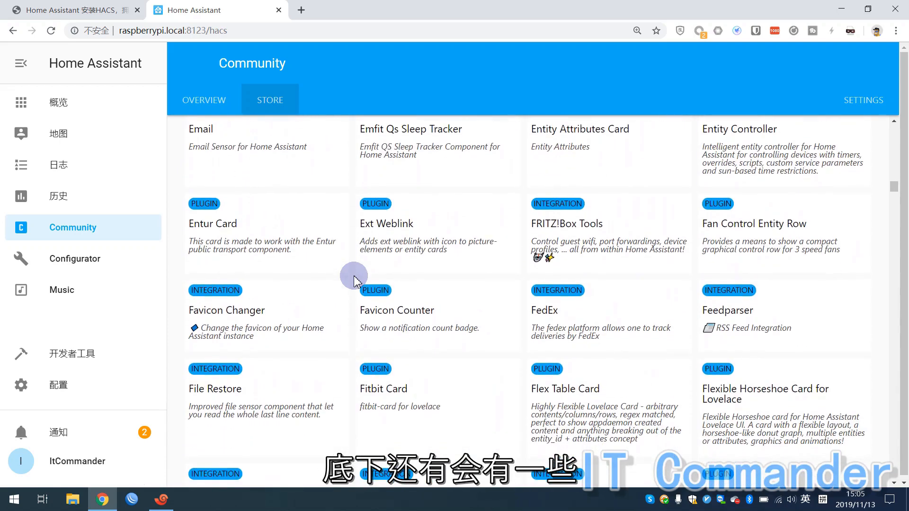
scroll(354, 279, down, 20)
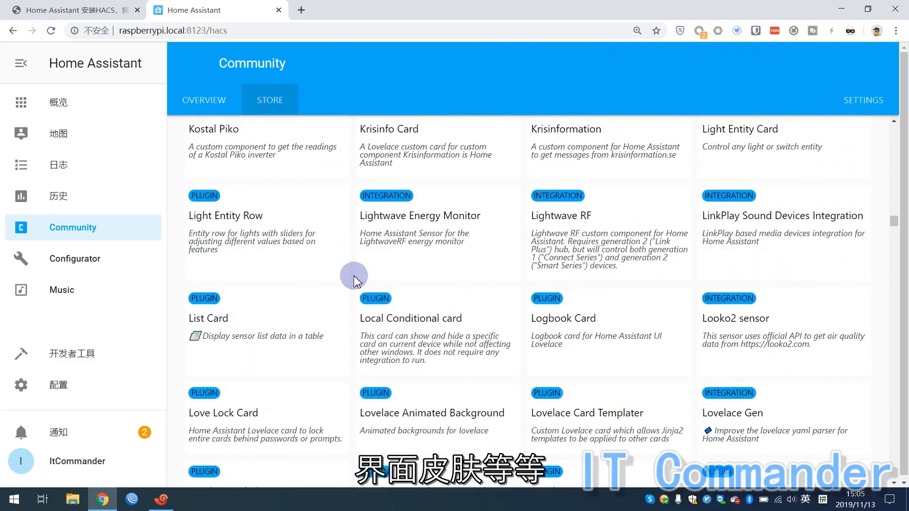
scroll(354, 279, down, 20)
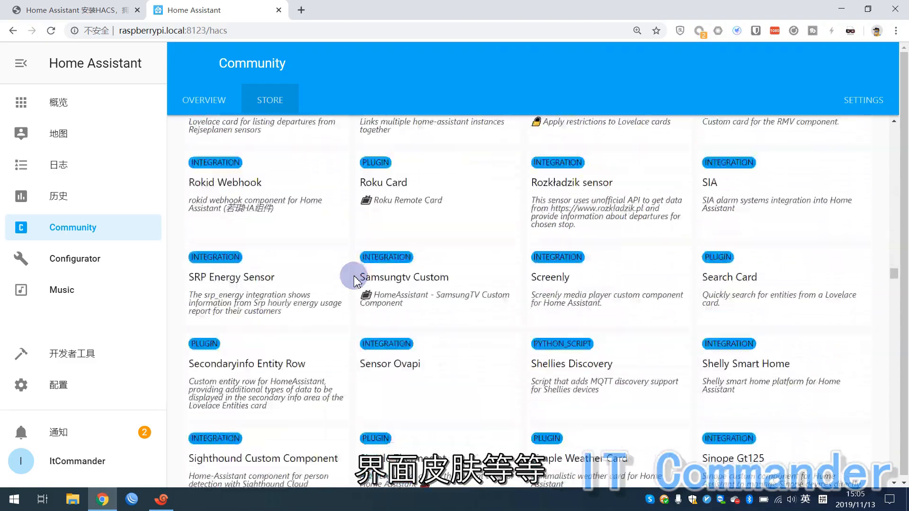
scroll(355, 279, down, 15)
scroll(355, 279, up, 20)
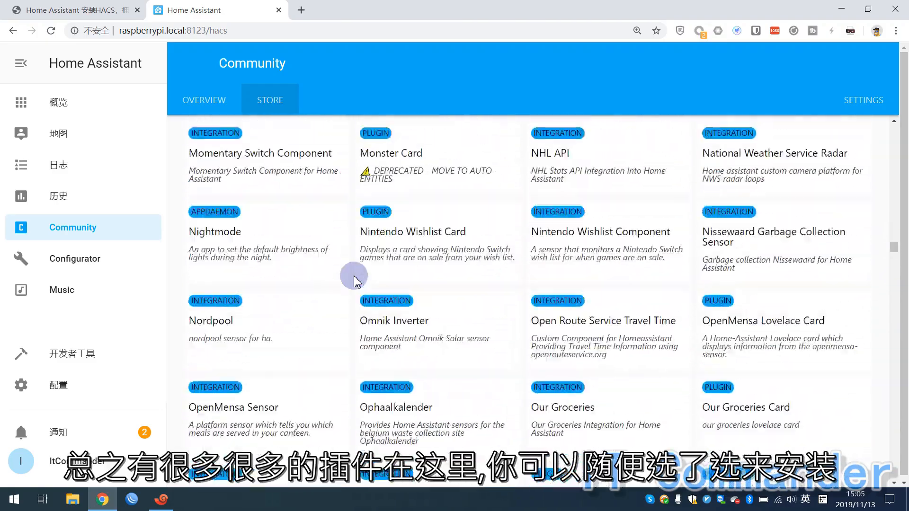
scroll(354, 279, up, 20)
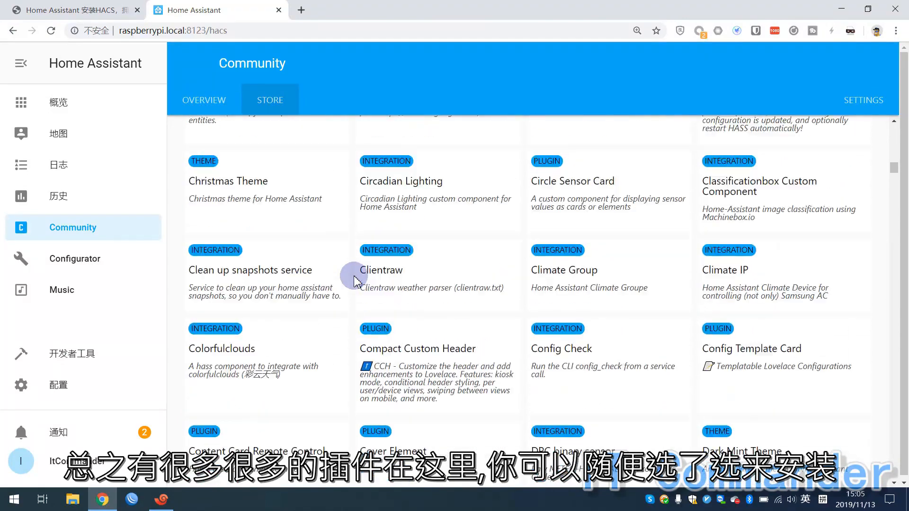
scroll(354, 280, up, 20)
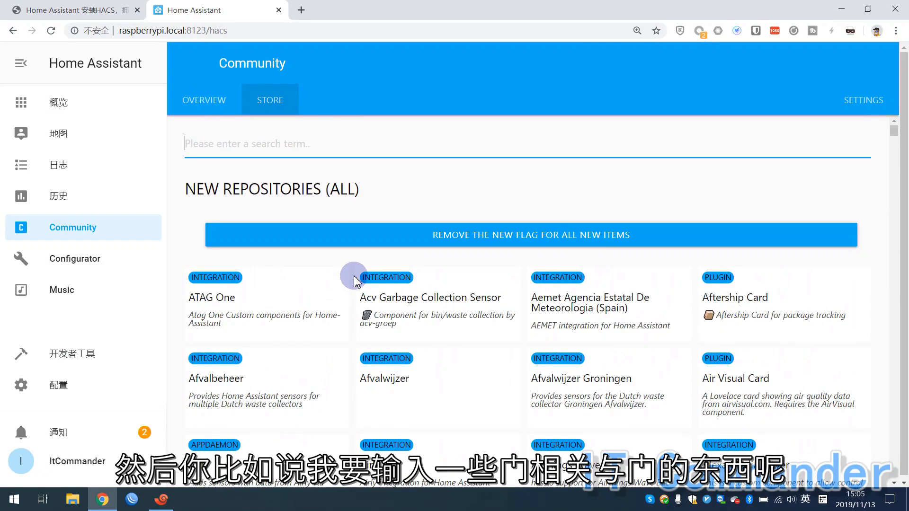
text(do)
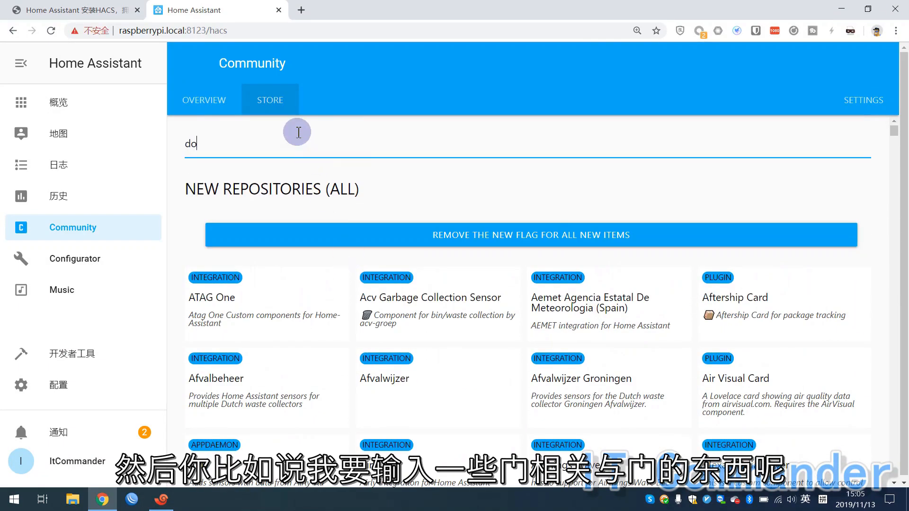
text(or)
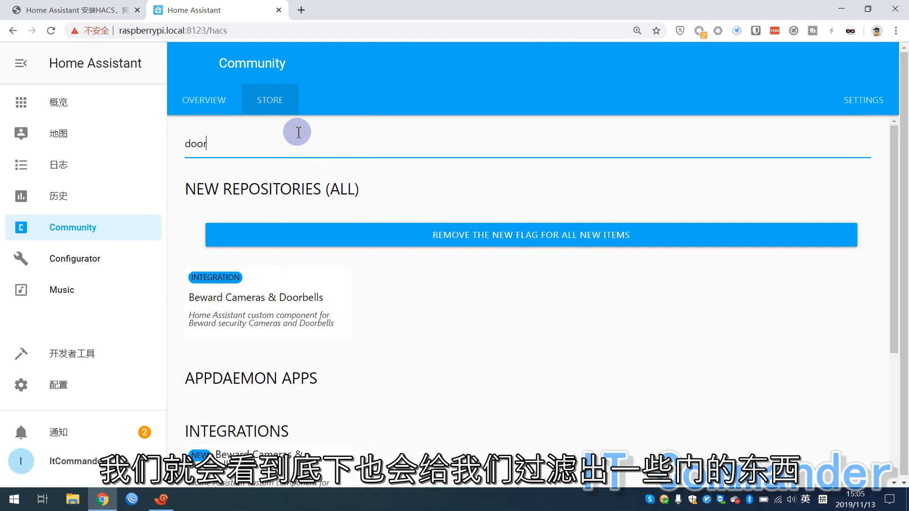
scroll(352, 308, down, 4)
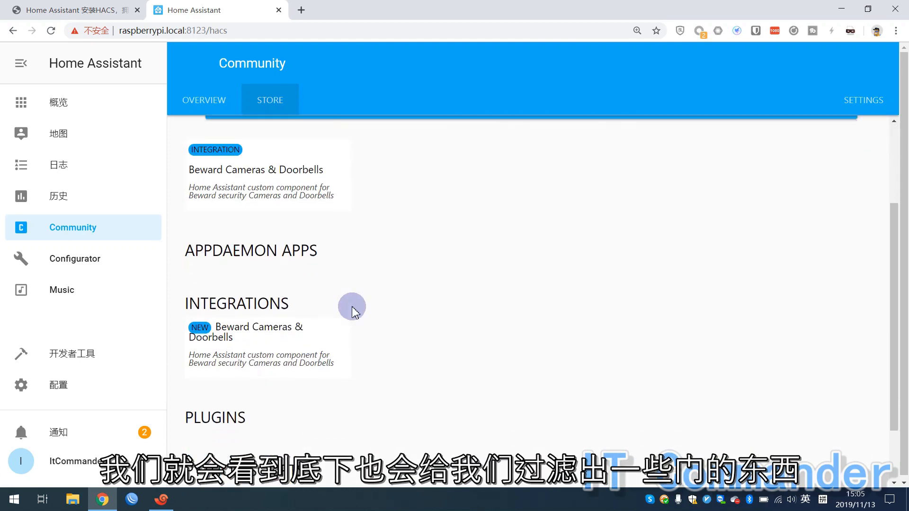
scroll(353, 308, up, 1)
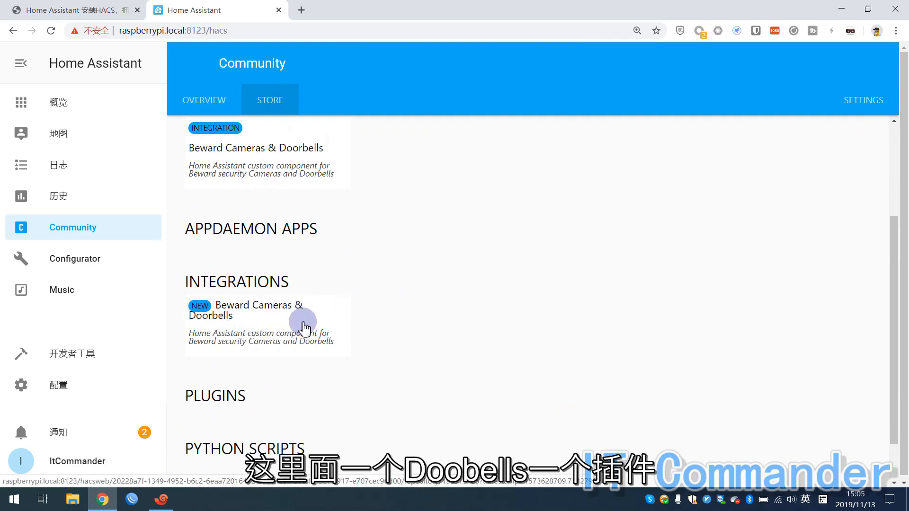
scroll(358, 296, up, 3)
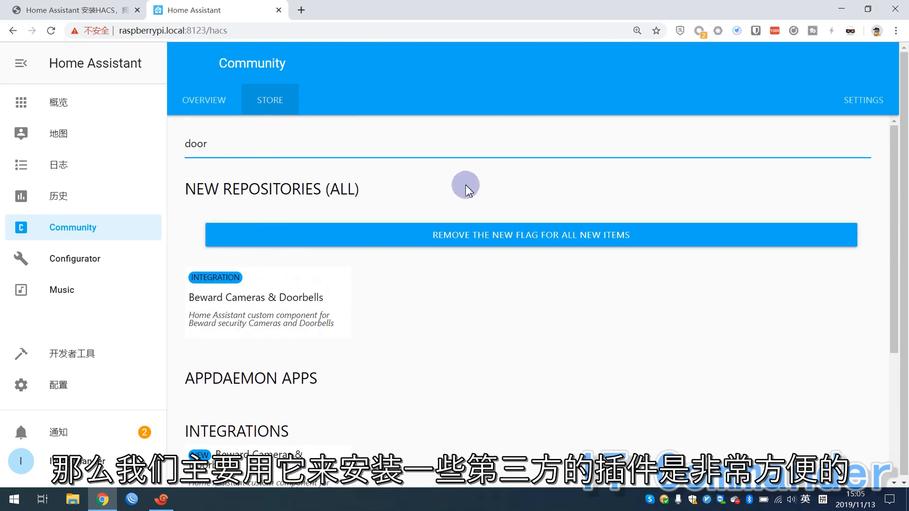
key(BackSpace)
key(BackSpace)
key(BackSpace)
key(BackSpace)
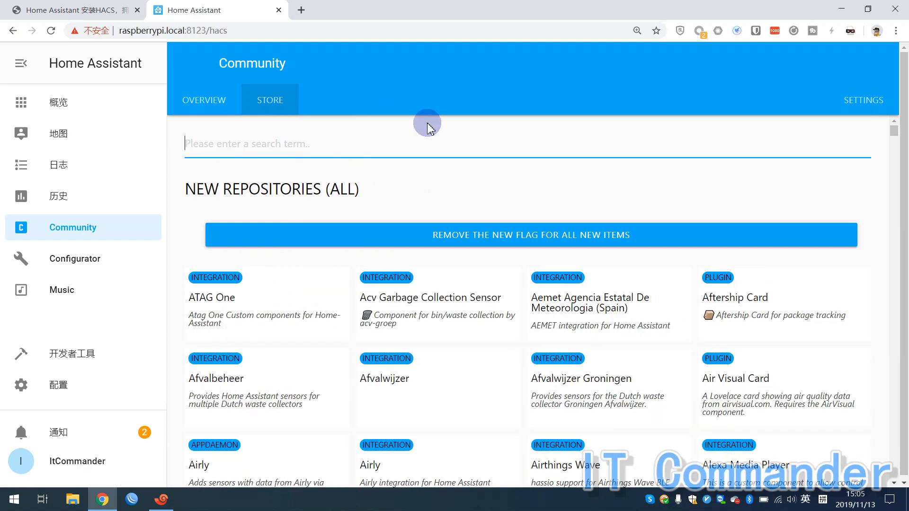
Switch back to the Community overview page.
click(206, 102)
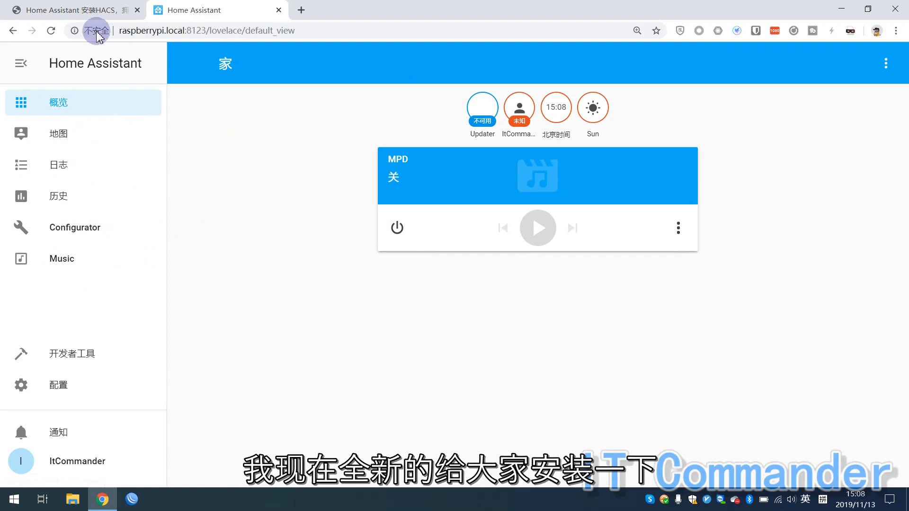
click(80, 11)
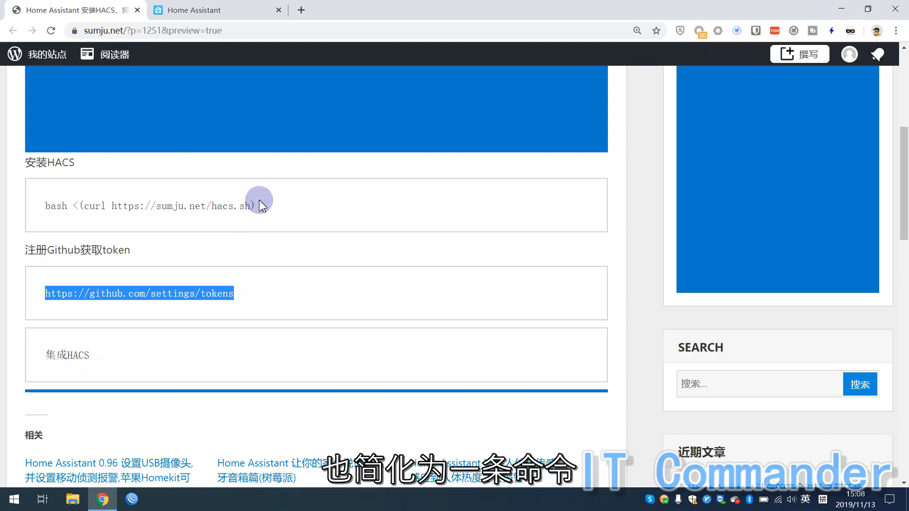
drag(260, 208, 44, 208)
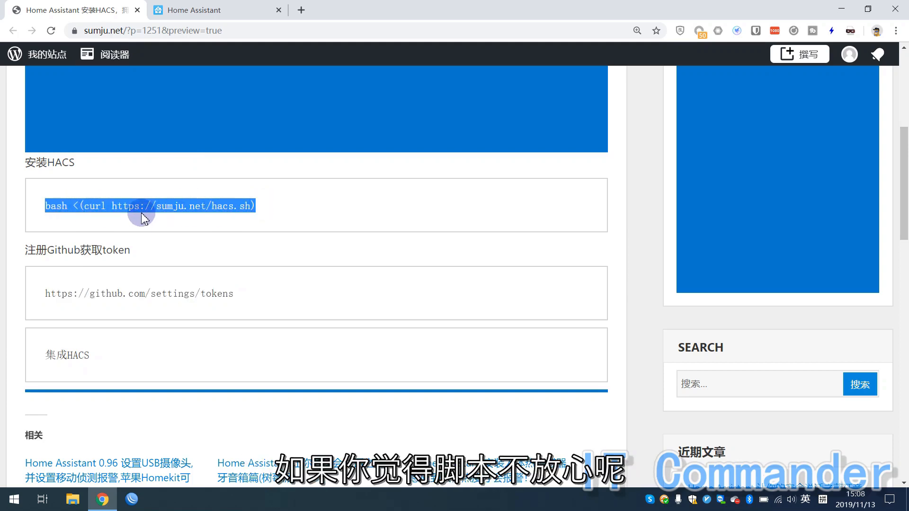
click(114, 207)
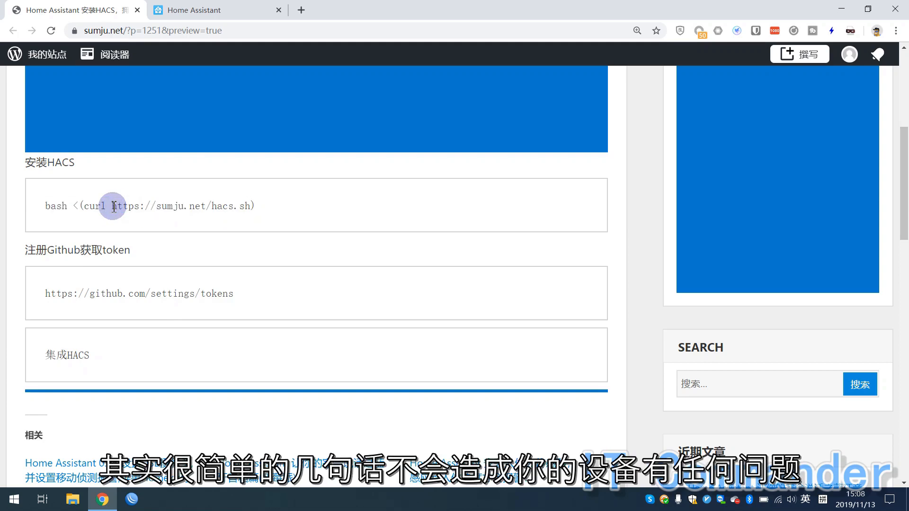
drag(258, 207, 37, 203)
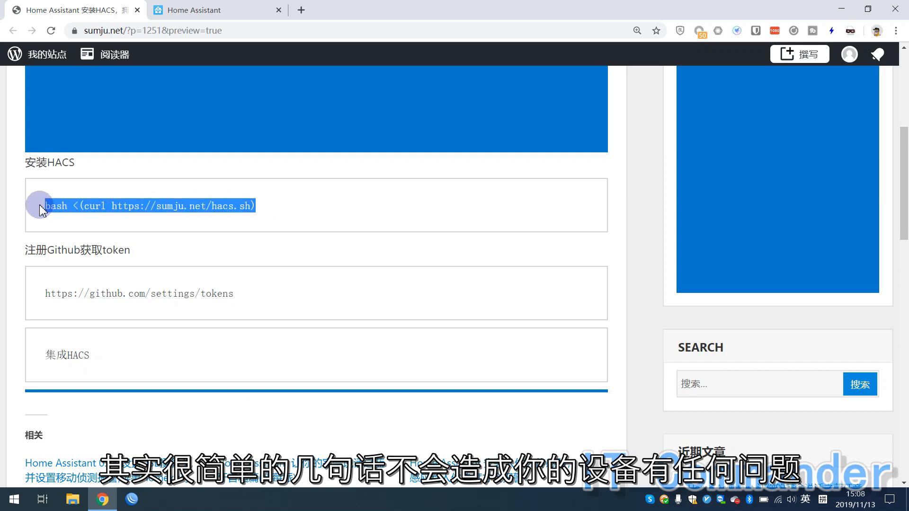
right_click(74, 206)
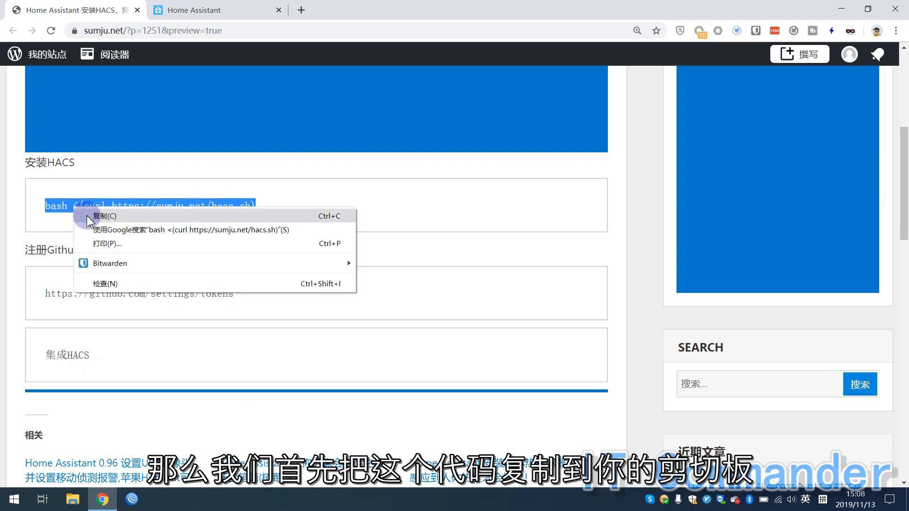
click(88, 217)
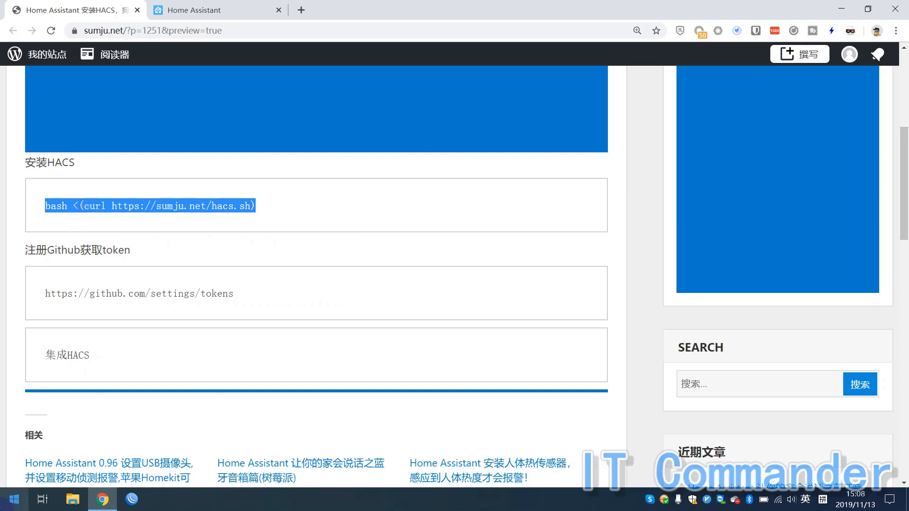
click(2, 508)
Launch Xshell and connect to raspberrypi.local, retrying after a misspelled host name.
text(xshel)
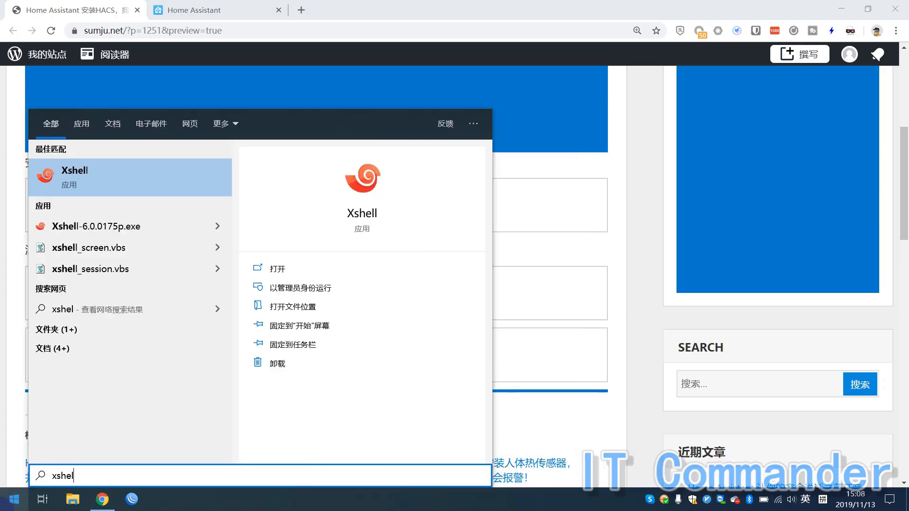
key(Return)
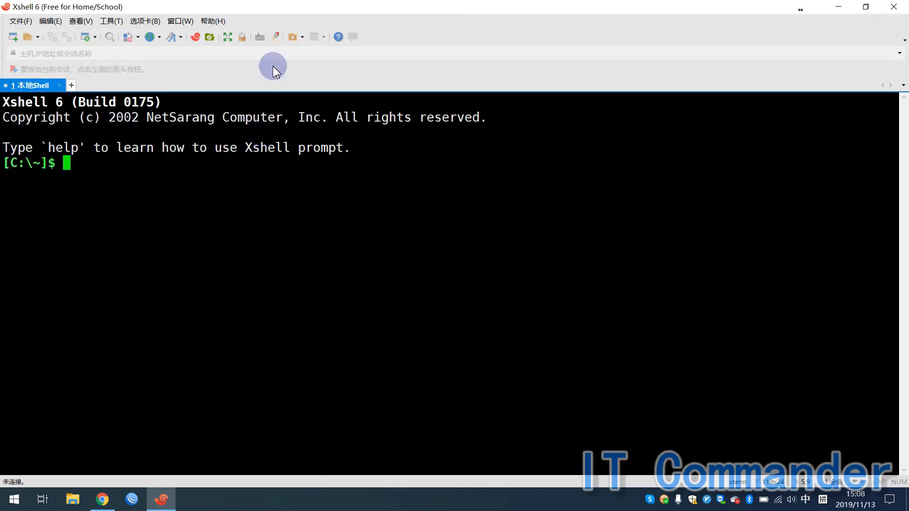
click(267, 55)
text(re)
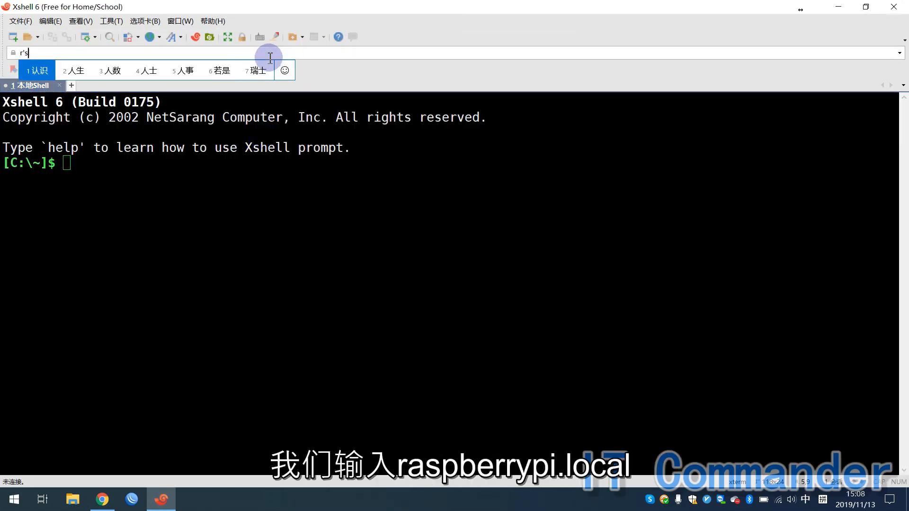
key(shift)
text(spbe)
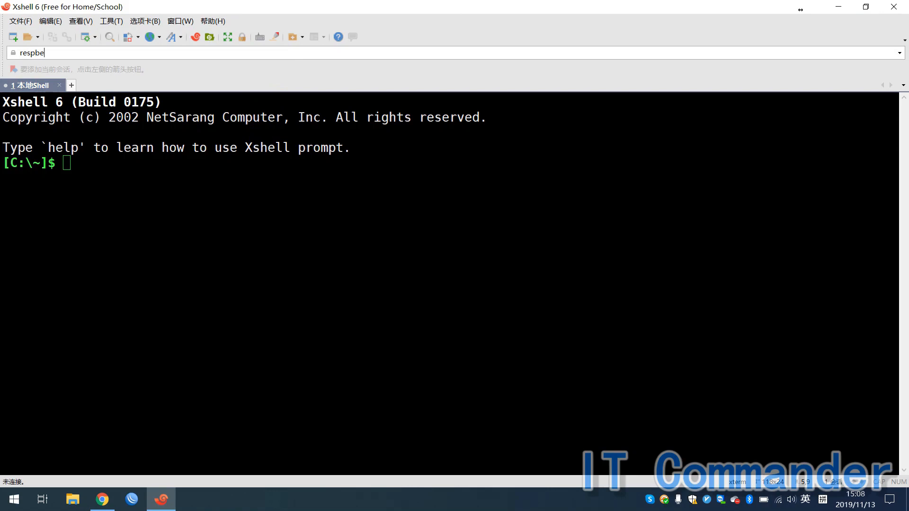
text(rrypi.local)
key(Return)
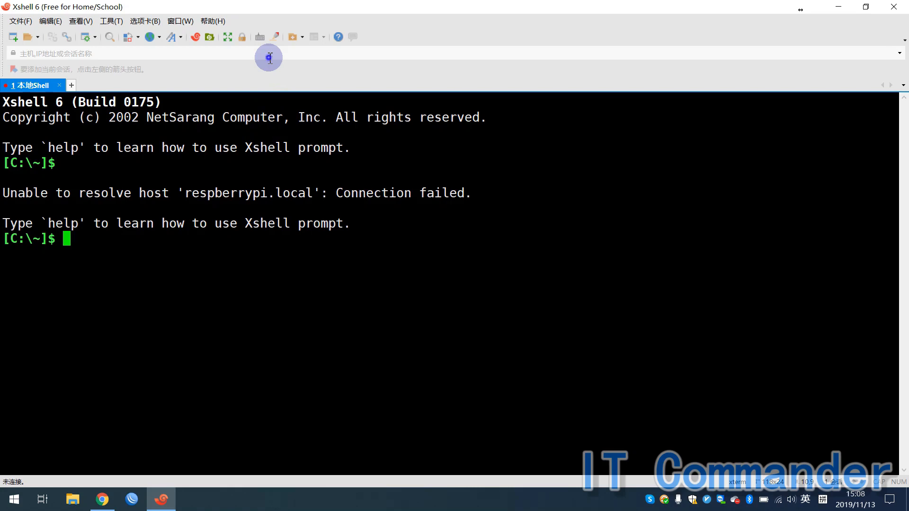
click(270, 57)
text(raspberrypi.local)
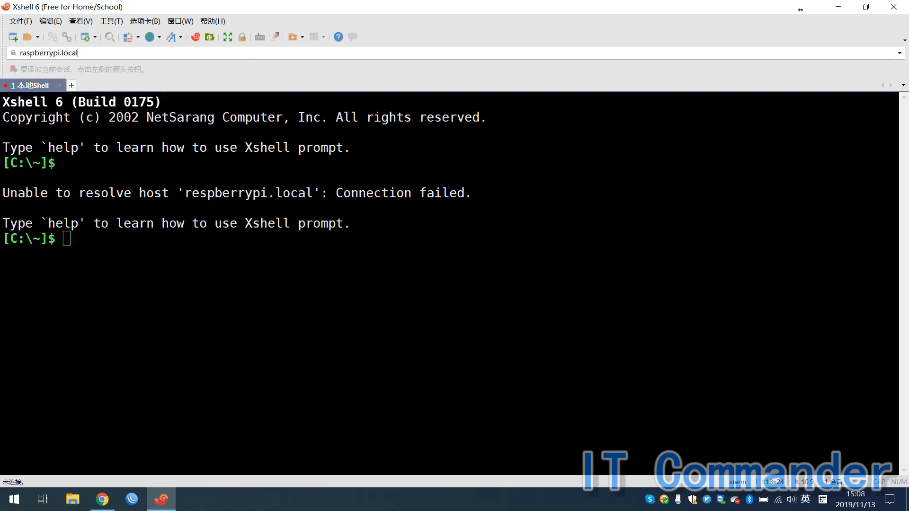
key(Return)
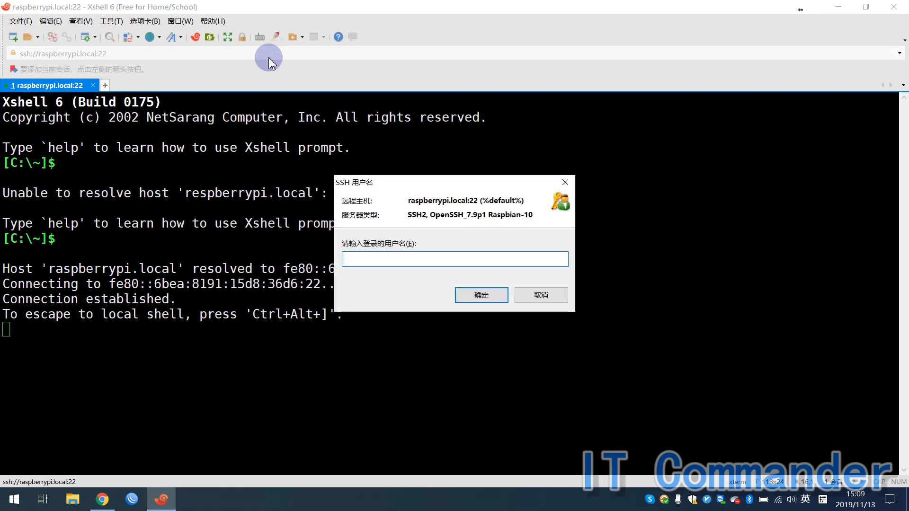
Log in to the Pi as user pi with the account password.
text(pi)
key(Return)
text(r)
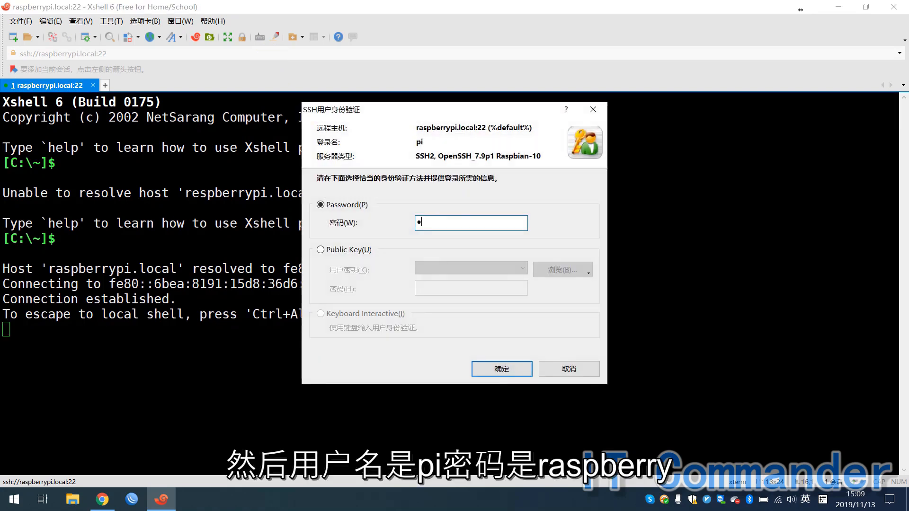
text(aspberry)
key(Return)
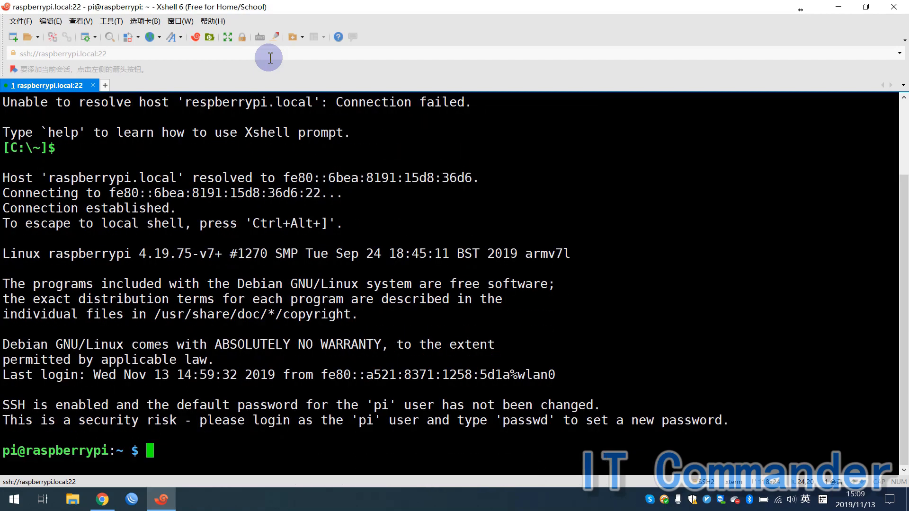
Paste the HACS install command at the Pi's prompt and run it.
right_click(435, 244)
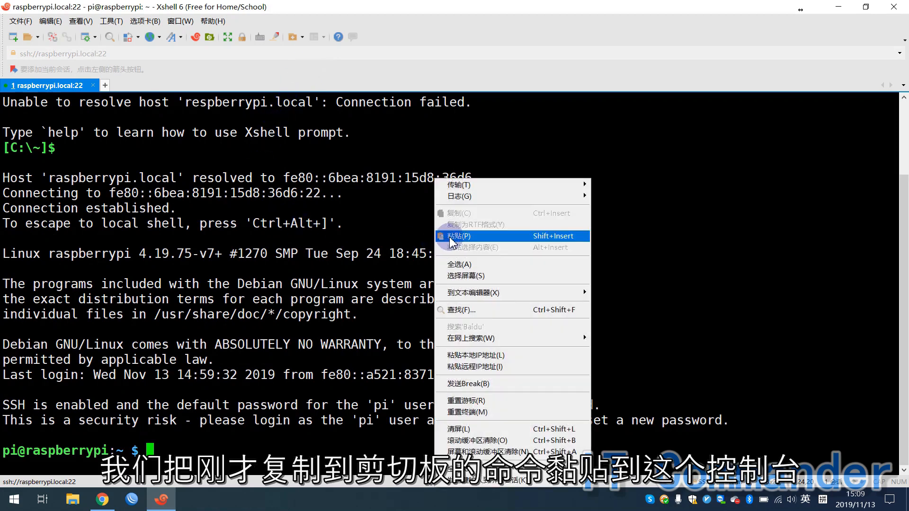
click(457, 236)
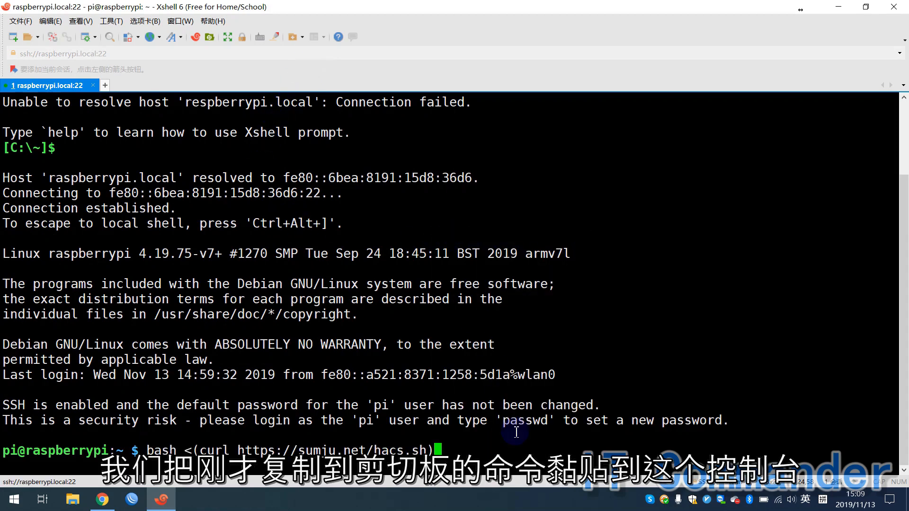
key(Return)
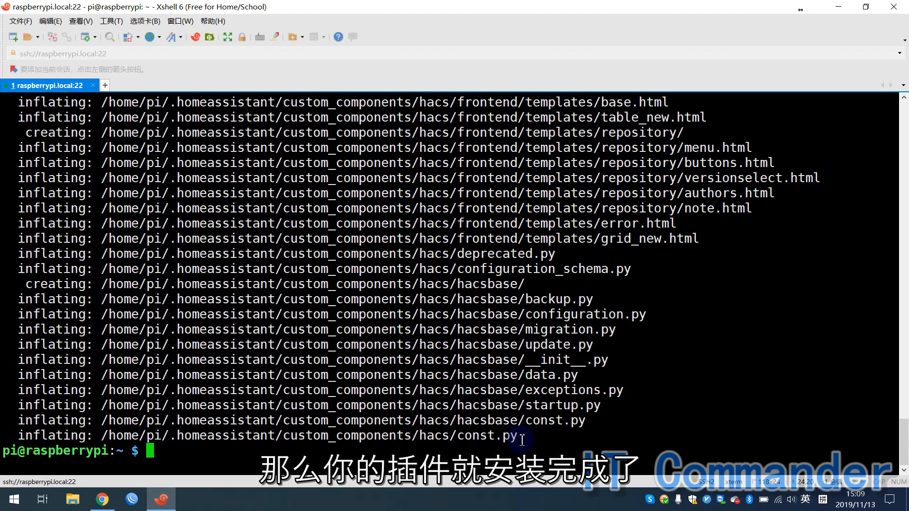
Restart Home Assistant with sudo systemctl restart hass.
text(sudo)
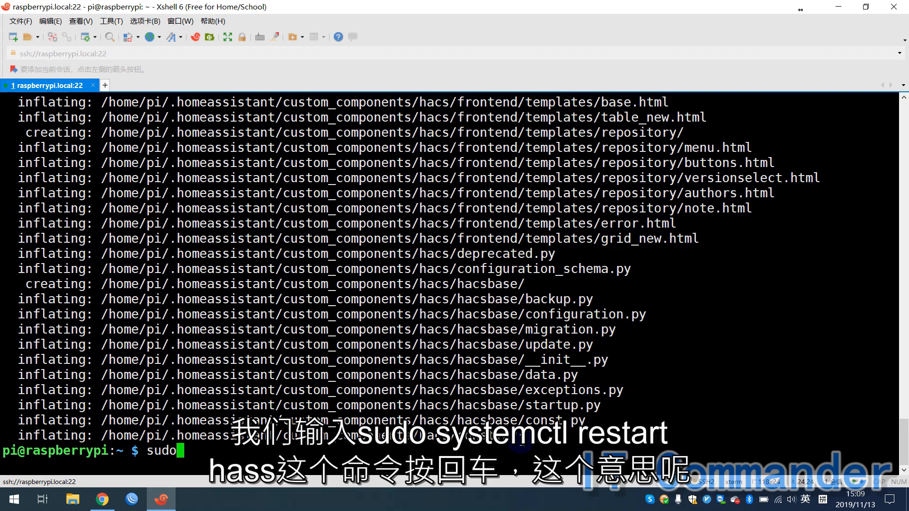
text( systemctl res)
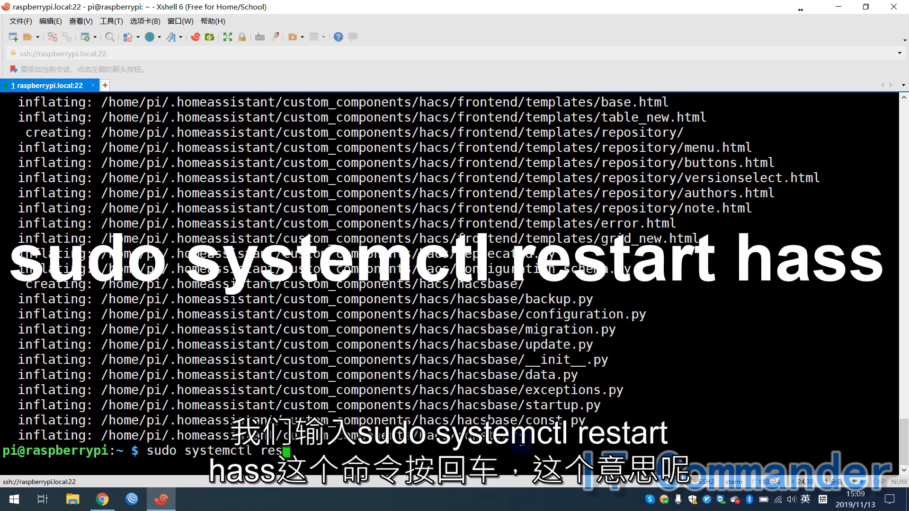
text(tart hass)
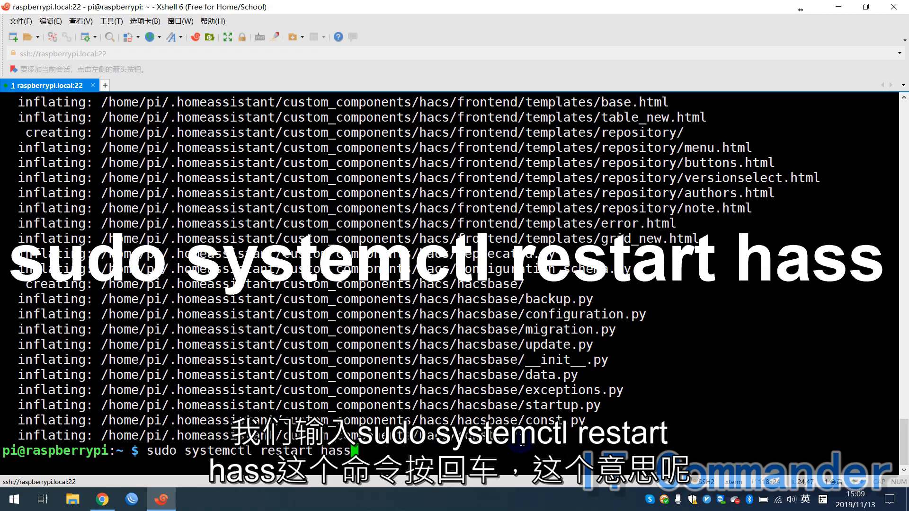
key(Return)
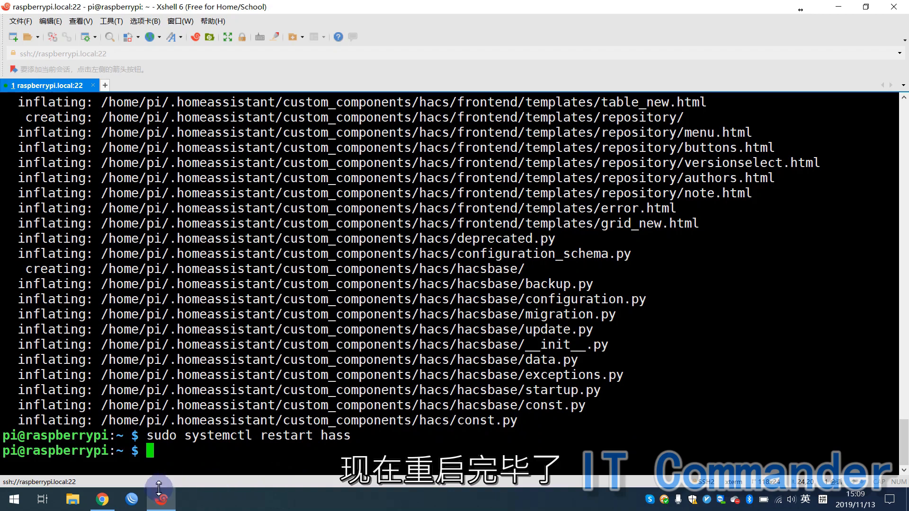
click(103, 500)
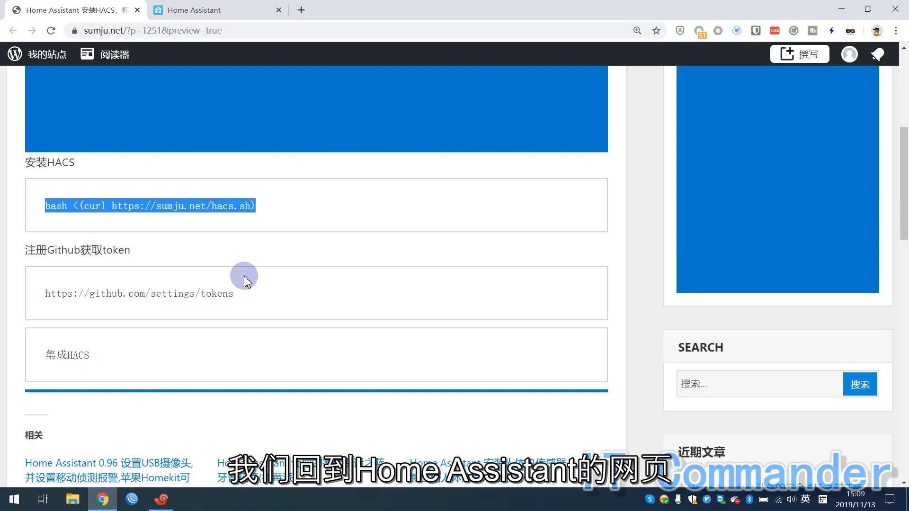
Go to the Home Assistant tab and open Configuration's Integrations page.
click(229, 9)
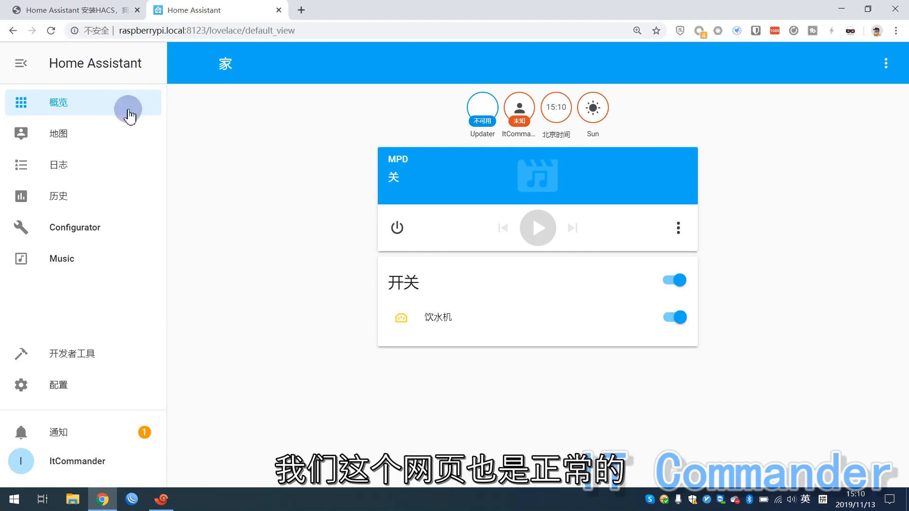
click(80, 387)
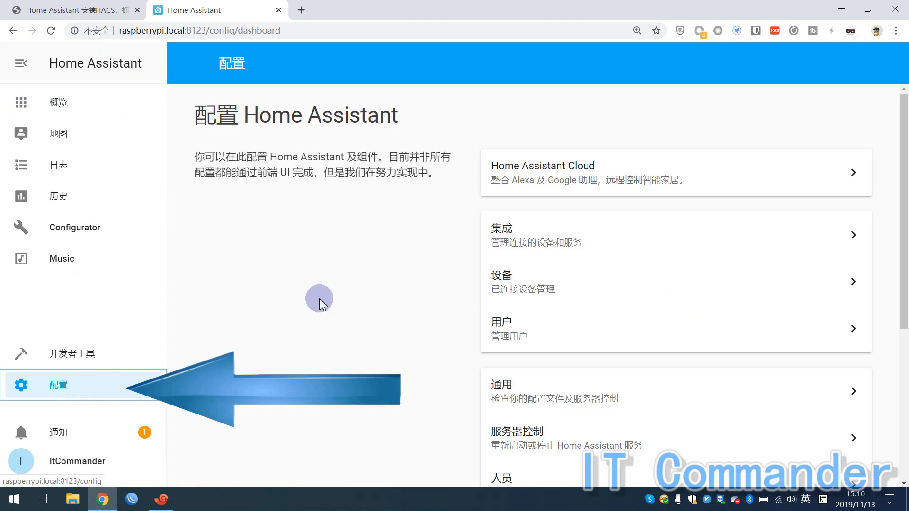
click(513, 246)
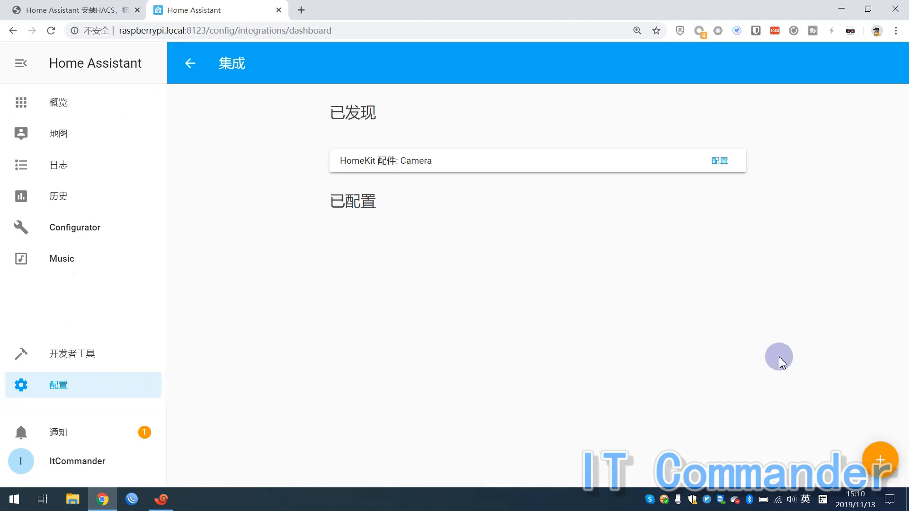
Add a new integration, search for hacs, and pick HACS (Home Assistant Community Store).
click(881, 473)
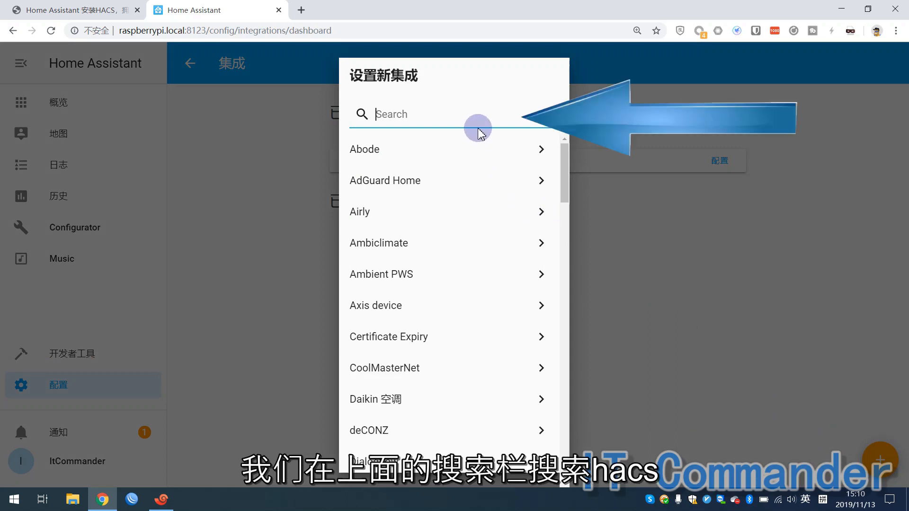
text(ha)
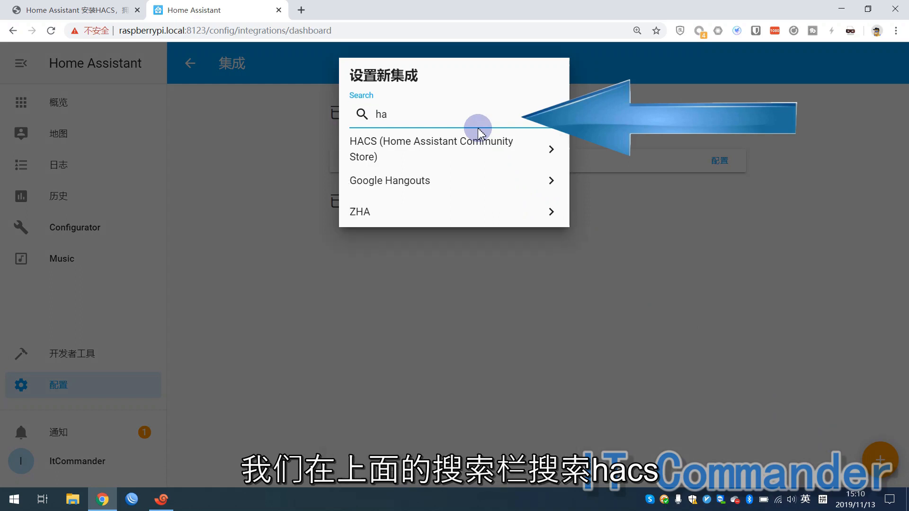
text(cs)
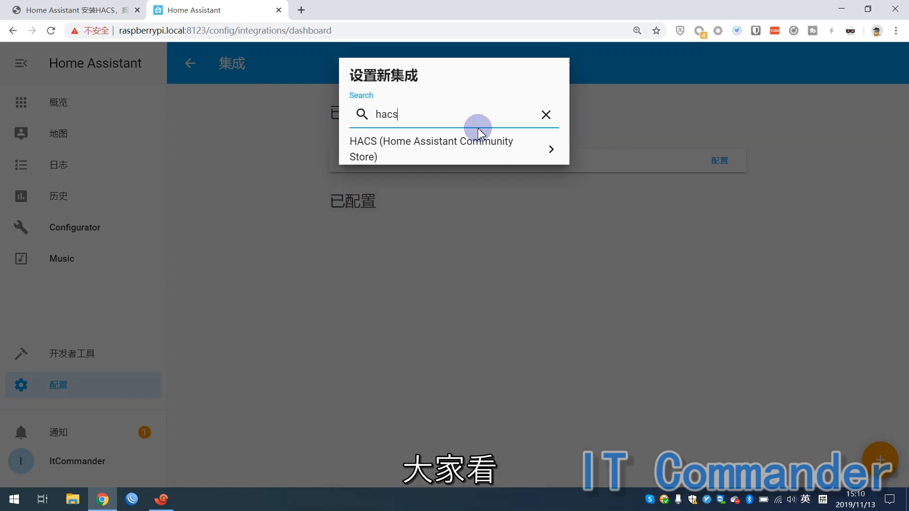
click(449, 147)
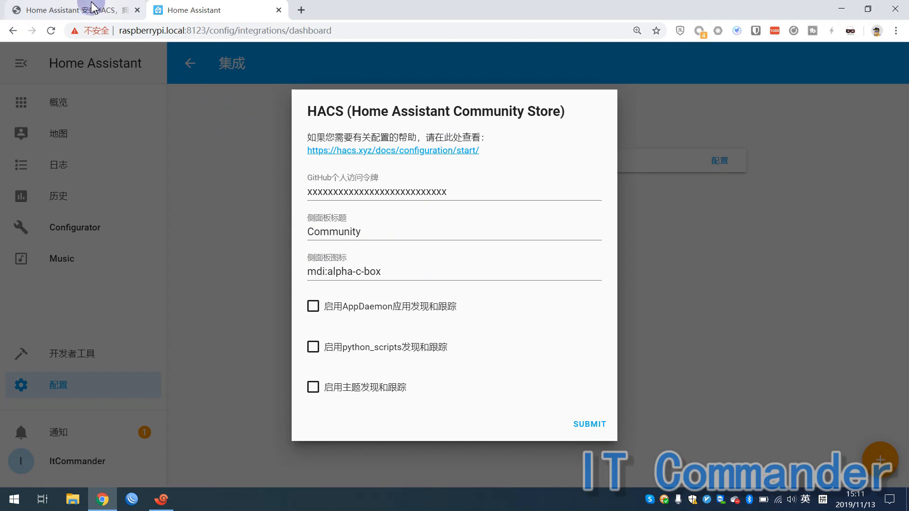
Copy the github.com/settings/tokens URL from the blog post and open it in a new tab.
click(91, 11)
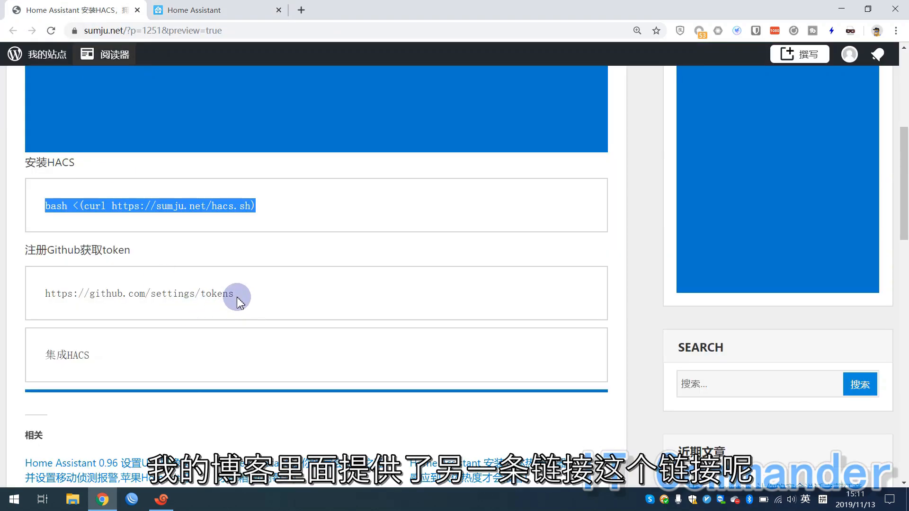
drag(238, 303, 46, 293)
right_click(47, 294)
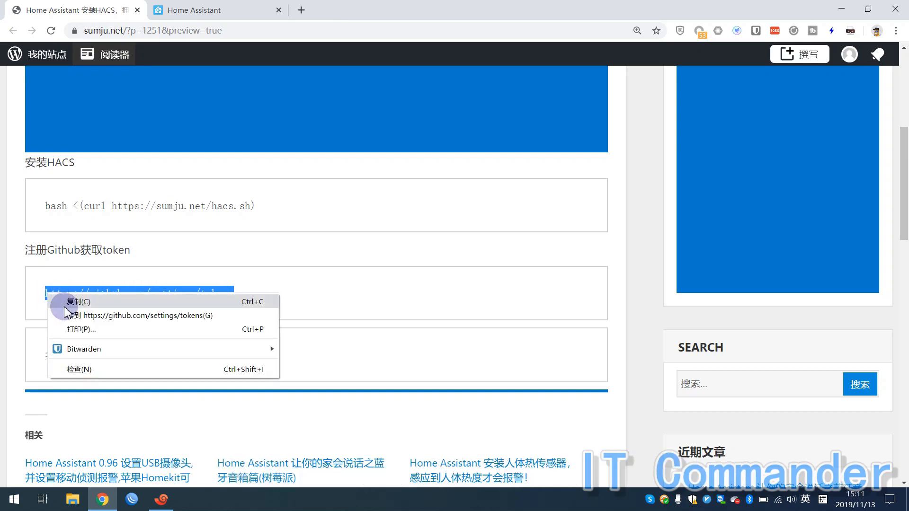
click(65, 306)
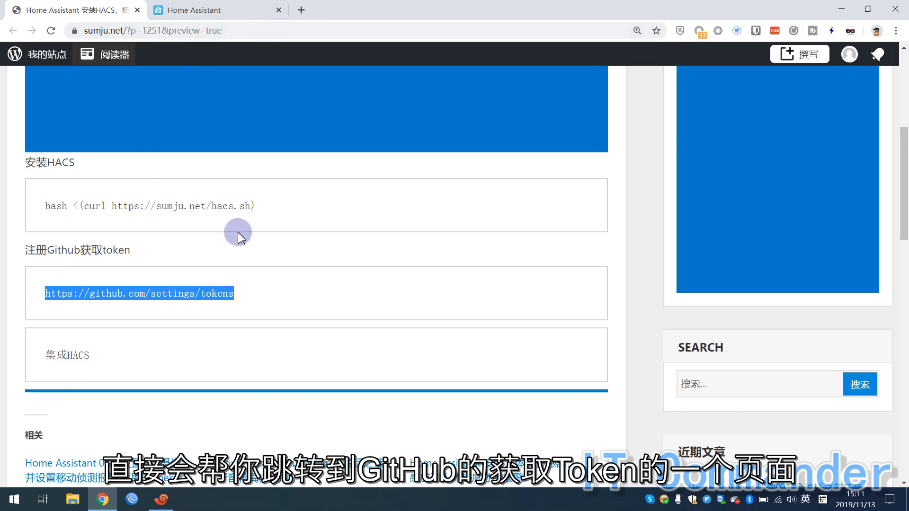
right_click(208, 300)
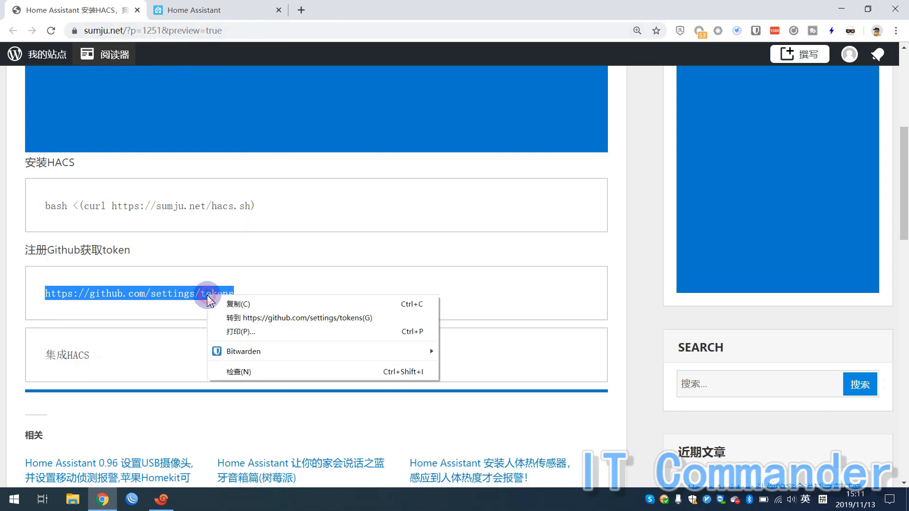
click(225, 322)
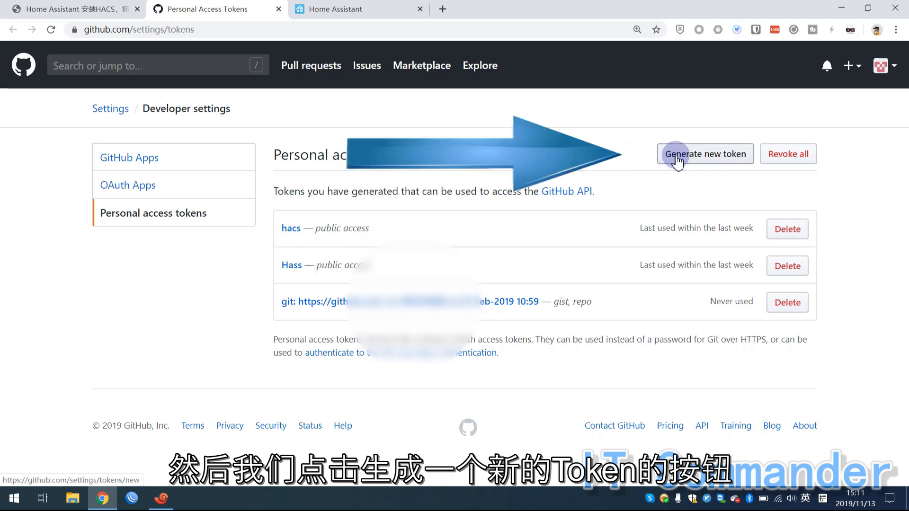
Start a new GitHub personal access token with note HACS and submit the form.
click(706, 152)
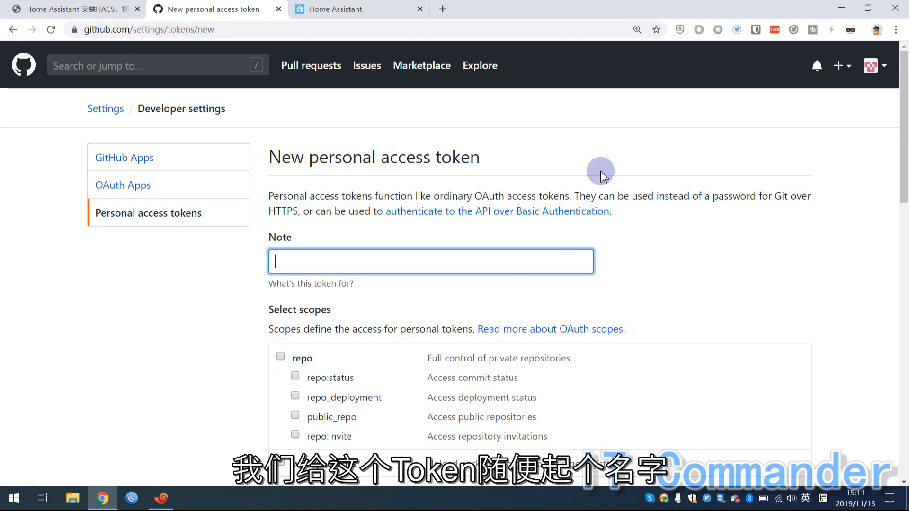
text(HAC)
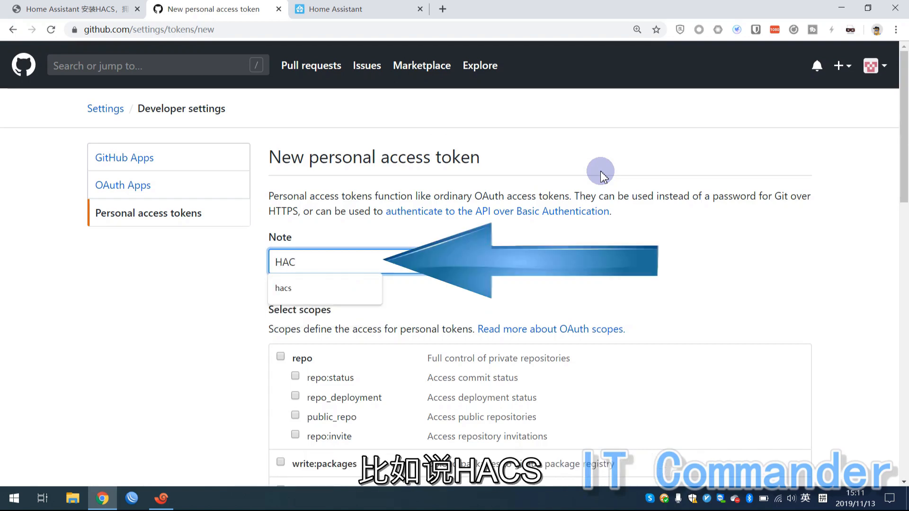
text(S)
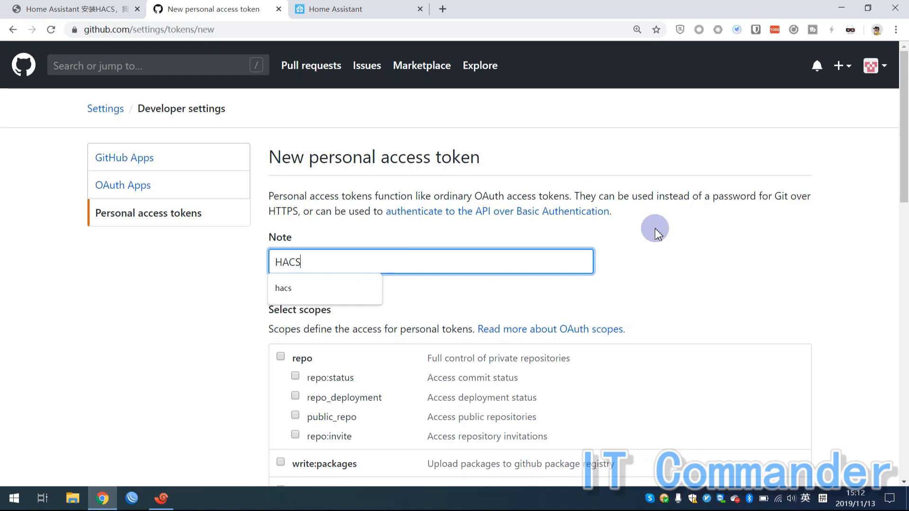
click(655, 229)
scroll(696, 258, down, 4)
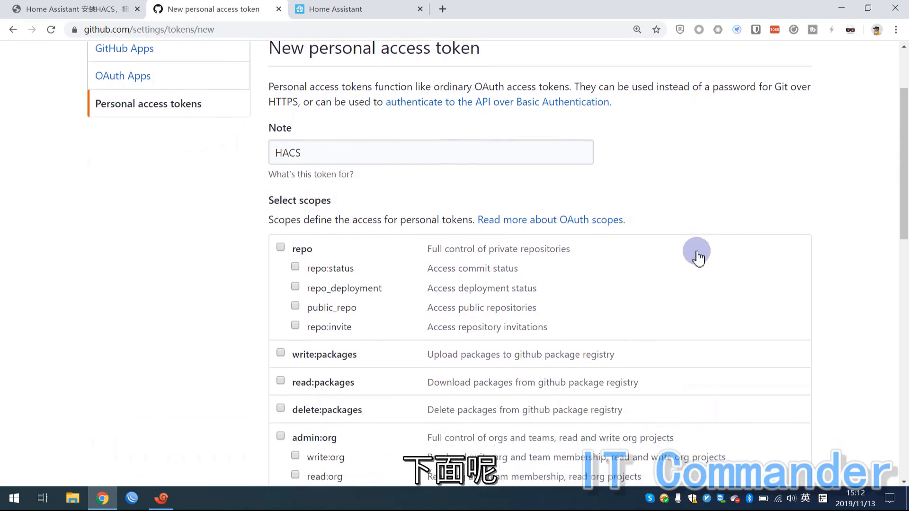
scroll(698, 258, down, 12)
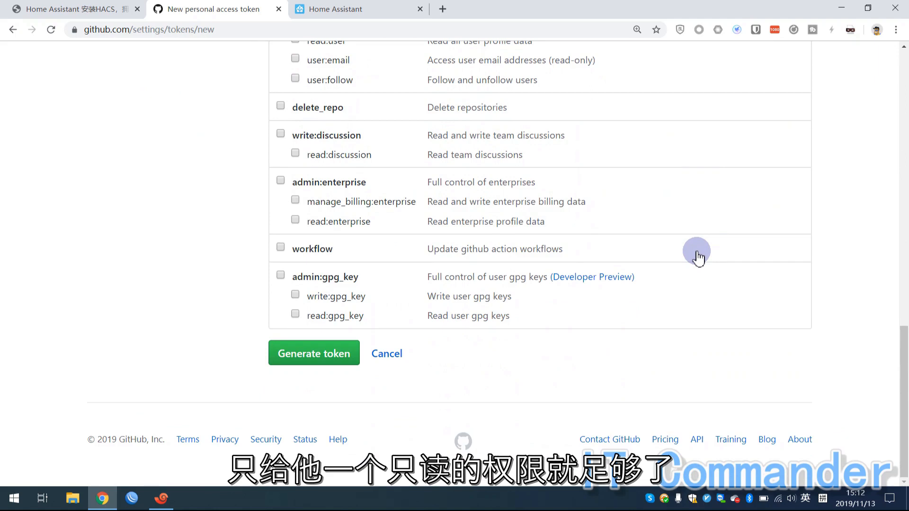
click(279, 359)
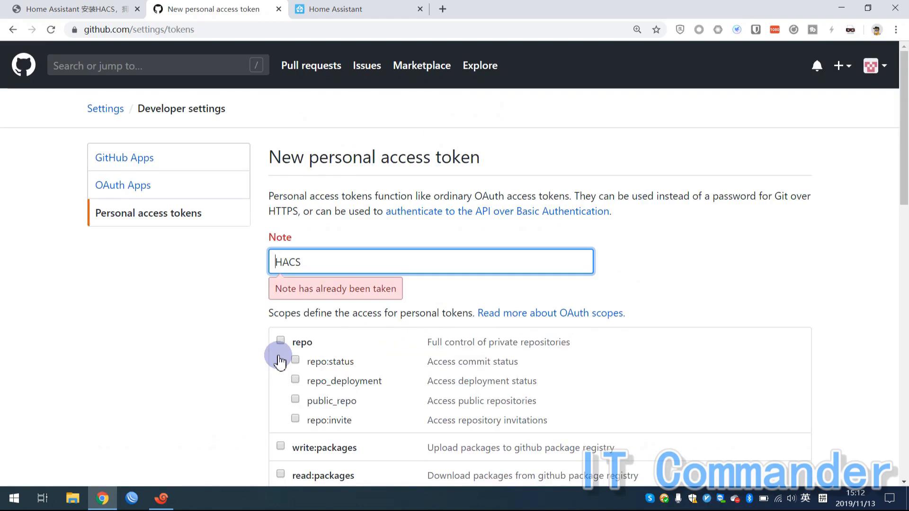
Change the token note to 'test' and generate the token.
double_click(324, 257)
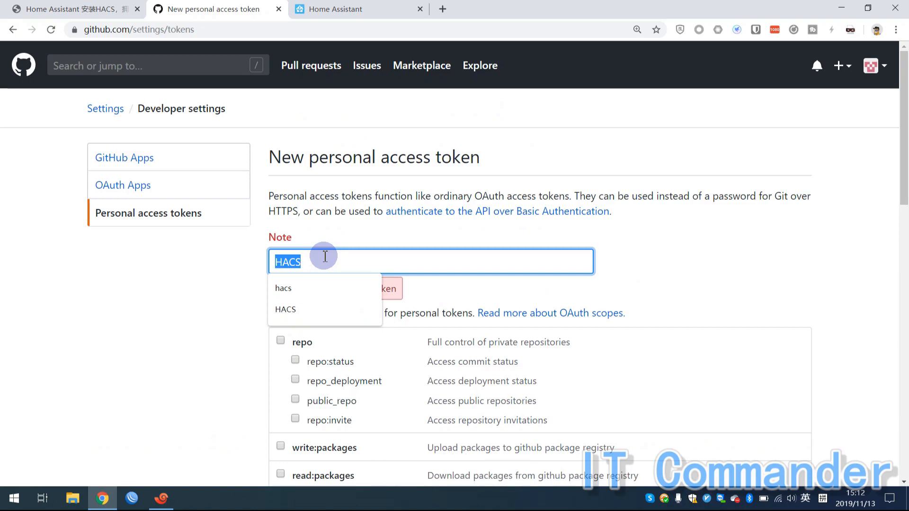
text(test)
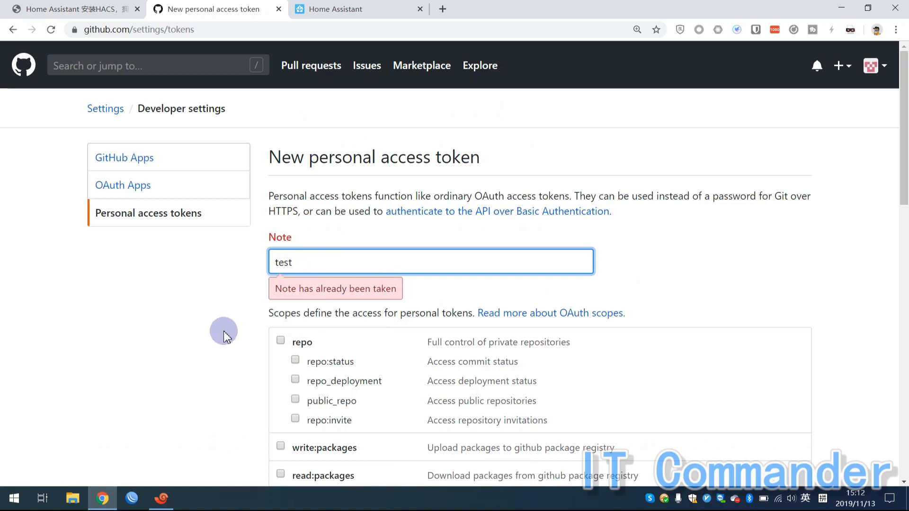
click(228, 342)
scroll(228, 342, down, 15)
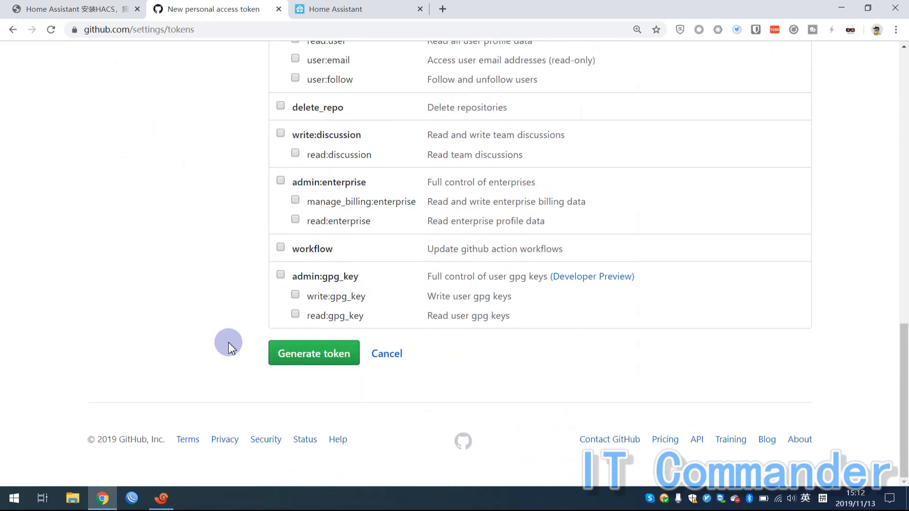
click(281, 367)
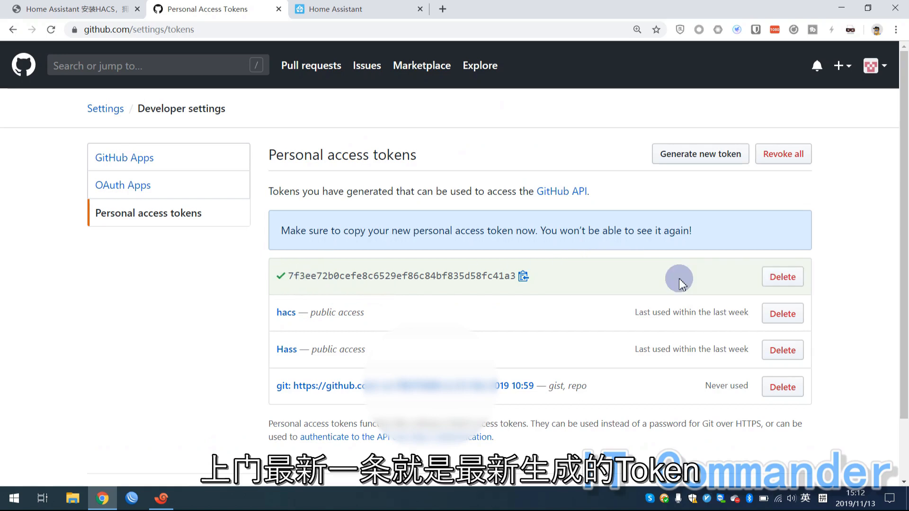
Copy the newly generated GitHub personal access token to the clipboard.
drag(442, 273, 291, 278)
right_click(290, 278)
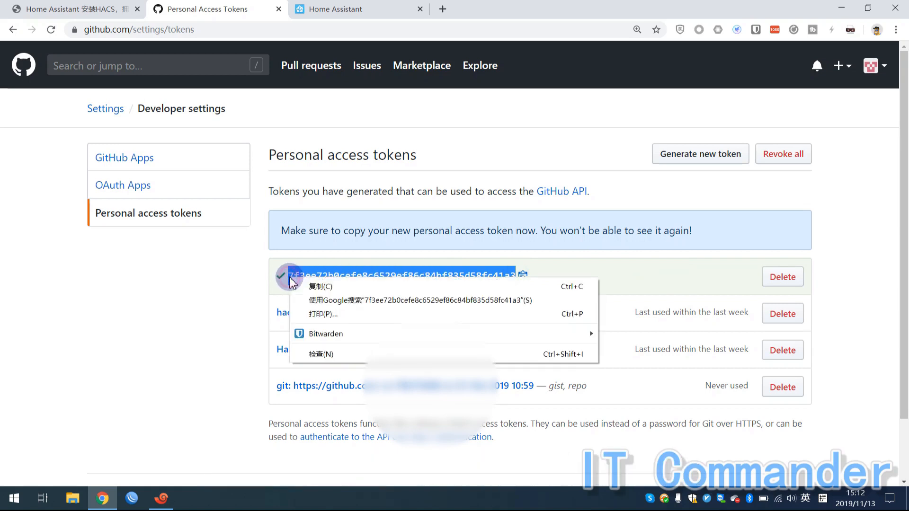
click(305, 286)
click(263, 289)
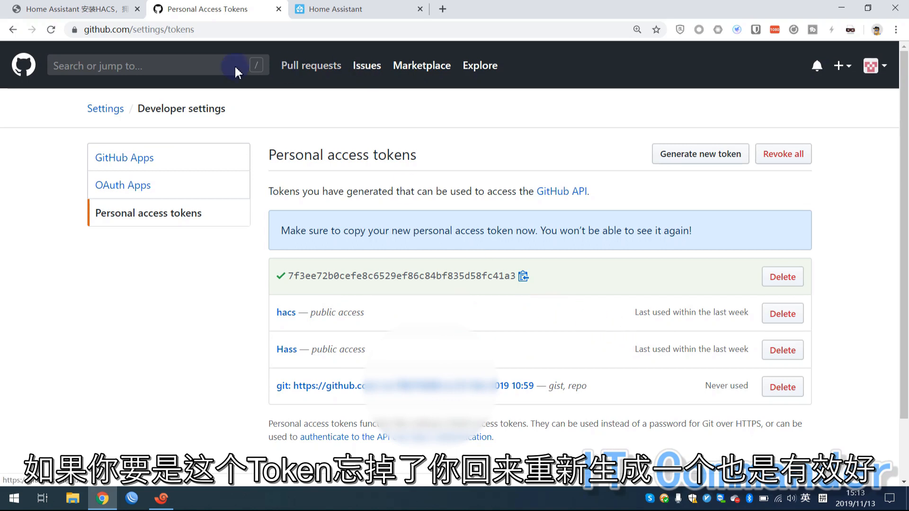
Paste the copied GitHub token into the HACS setup's GitHub token field.
click(325, 6)
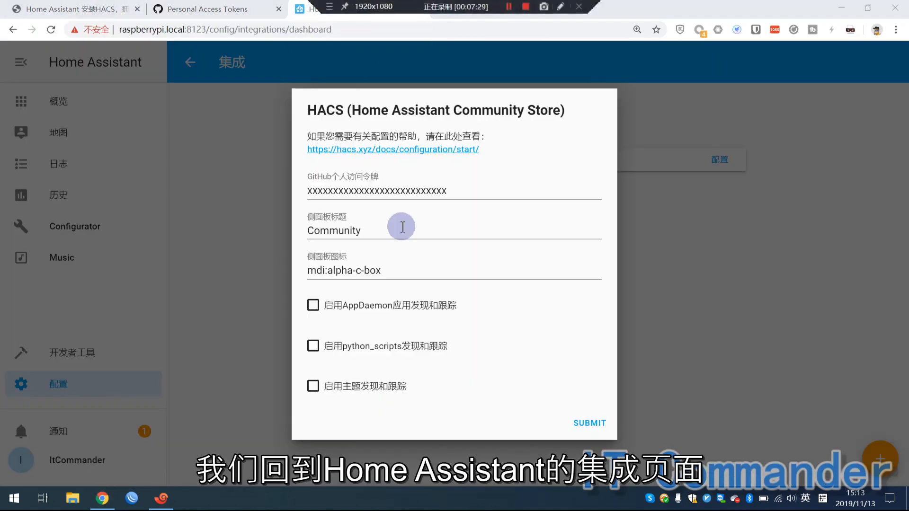
drag(455, 193, 231, 195)
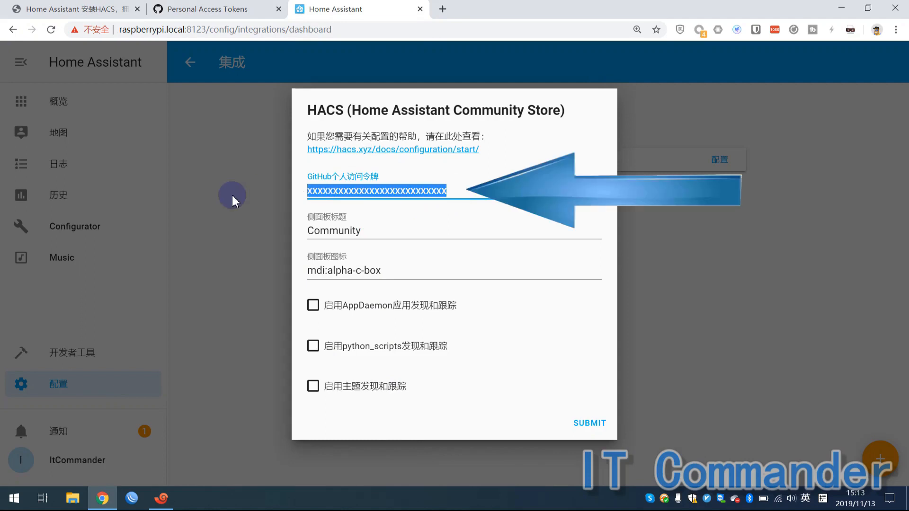
key(ctrl+v)
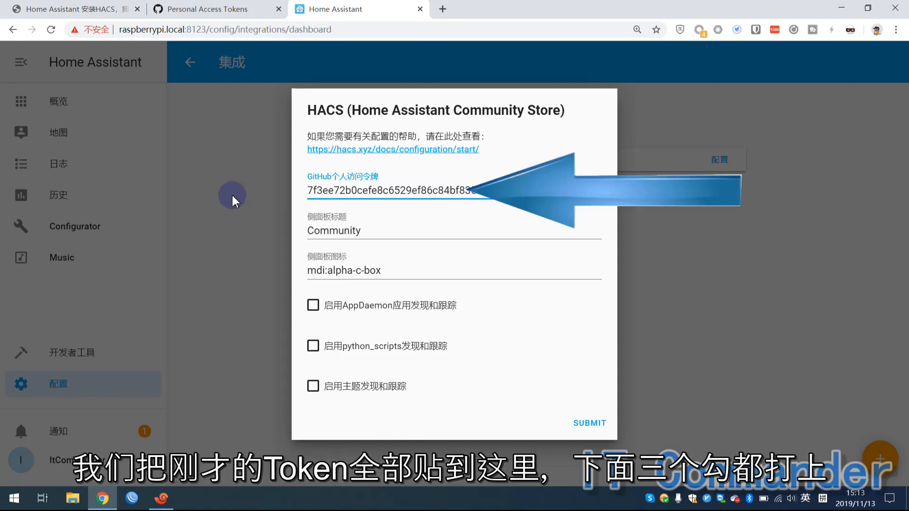
Enable AppDaemon, python_scripts and theme tracking, submit, and dismiss the success message.
click(315, 308)
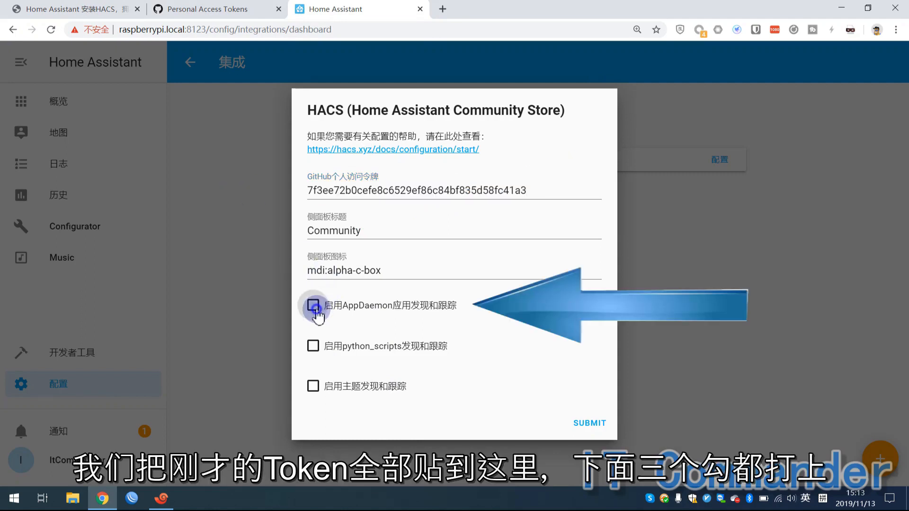
click(314, 348)
click(312, 388)
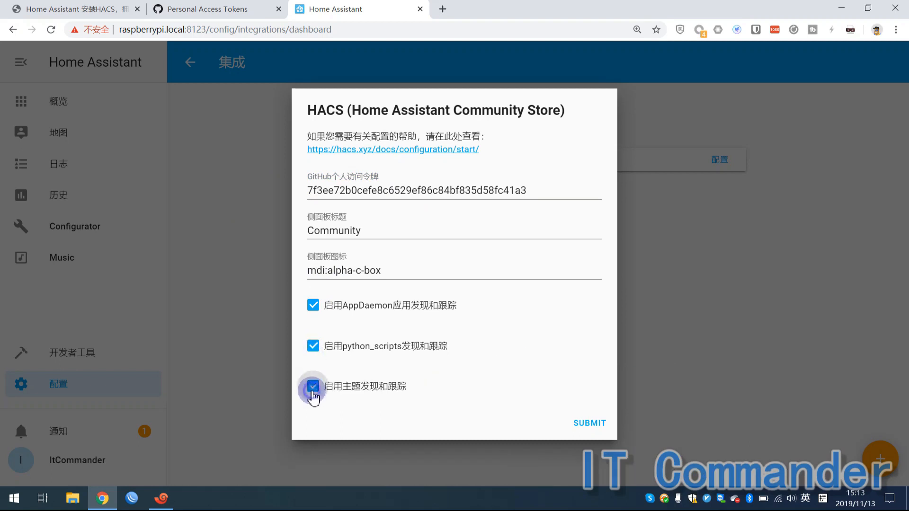
click(580, 426)
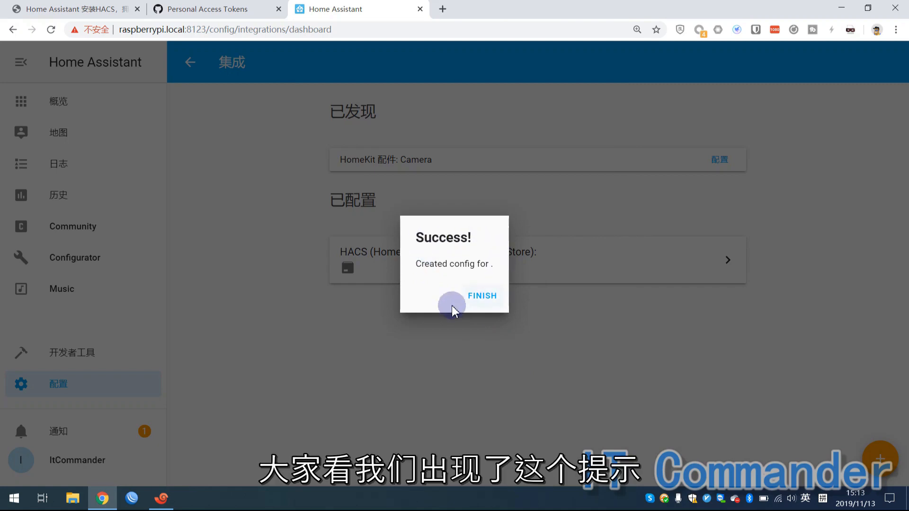
click(482, 298)
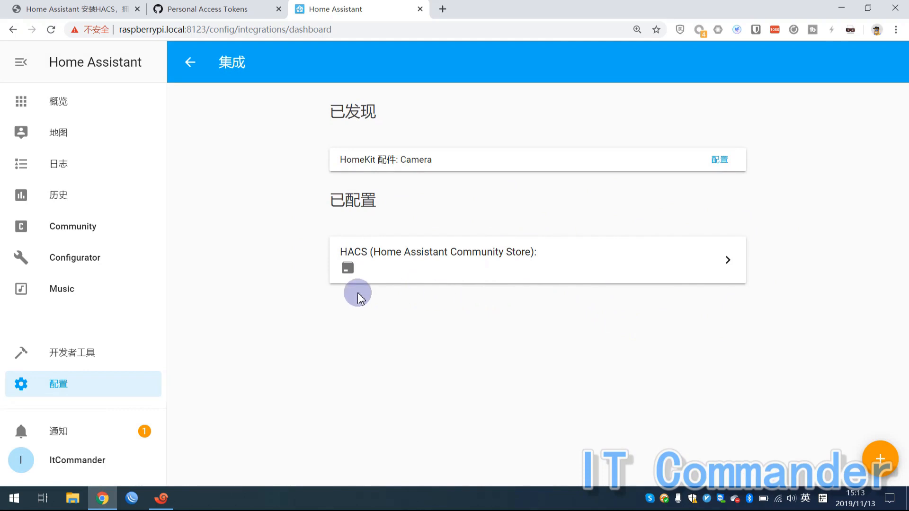
Reload the Community page and open its STORE listing repositories like ATAG One and Aftership Card.
click(76, 231)
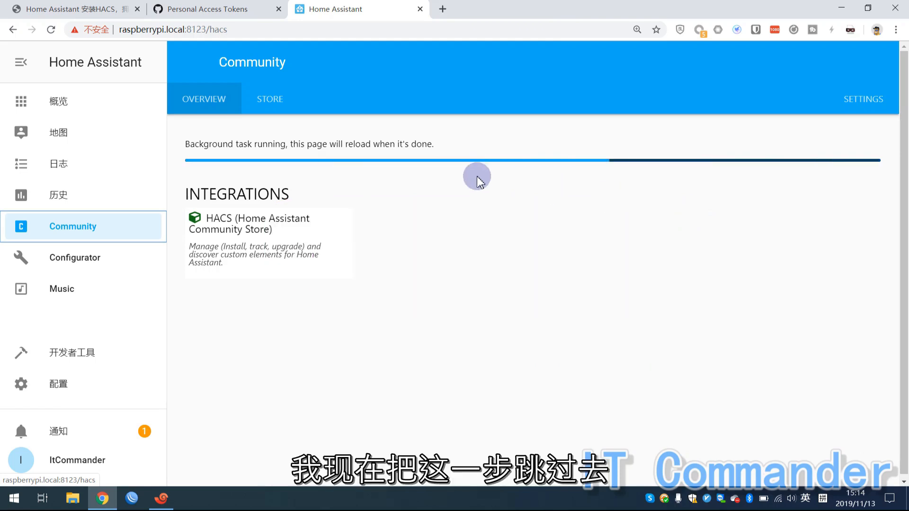
click(52, 31)
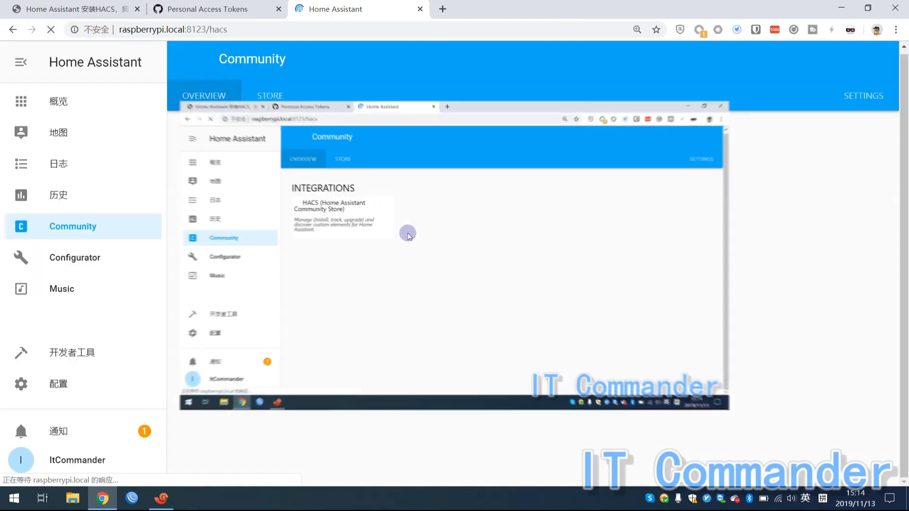
click(116, 225)
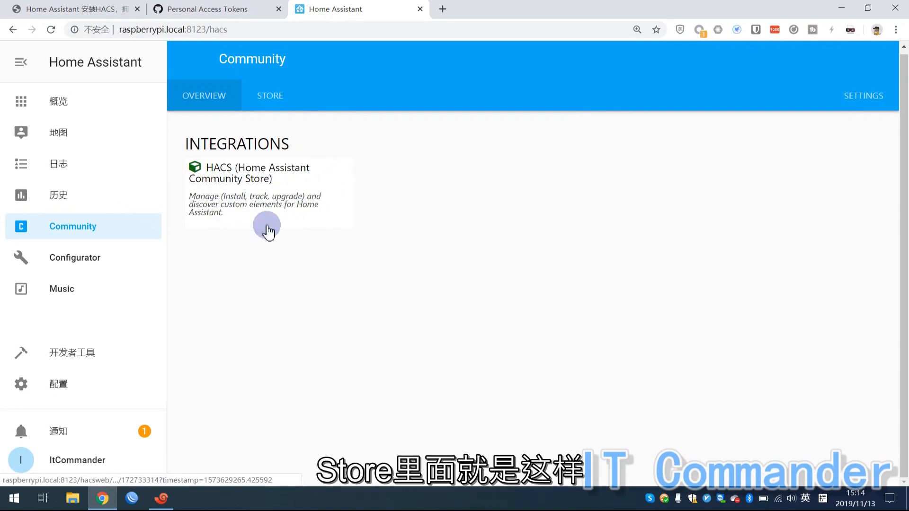
click(269, 100)
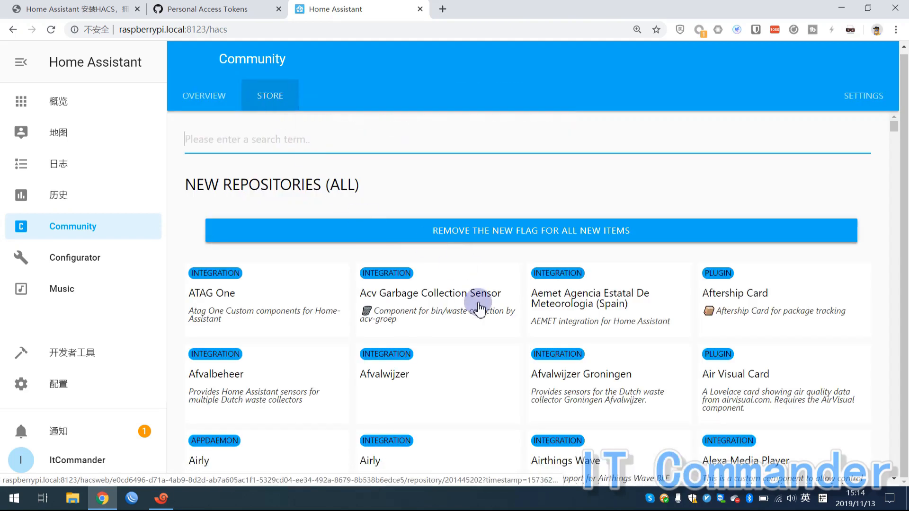
Browse the store's repository cards, then bring the Xshell terminal to the front.
scroll(479, 299, down, 3)
scroll(490, 326, up, 3)
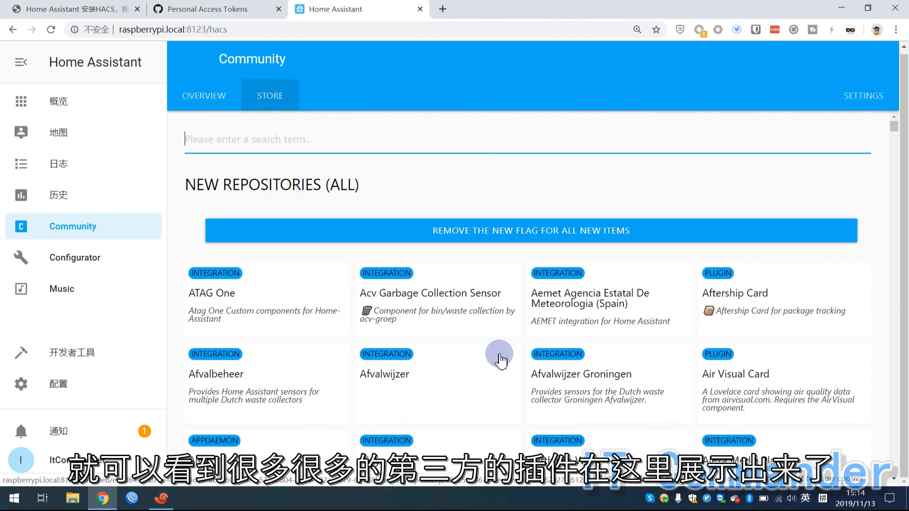
scroll(500, 361, down, 13)
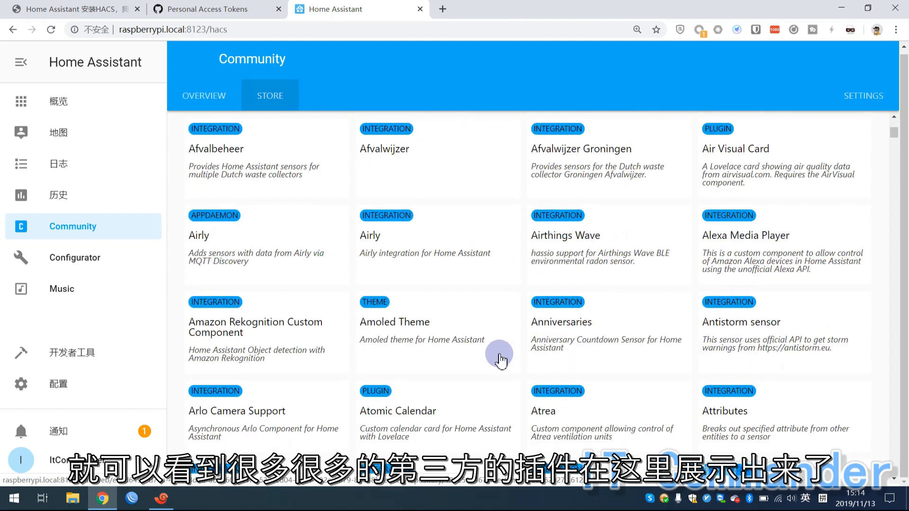
scroll(500, 361, up, 11)
scroll(501, 361, up, 2)
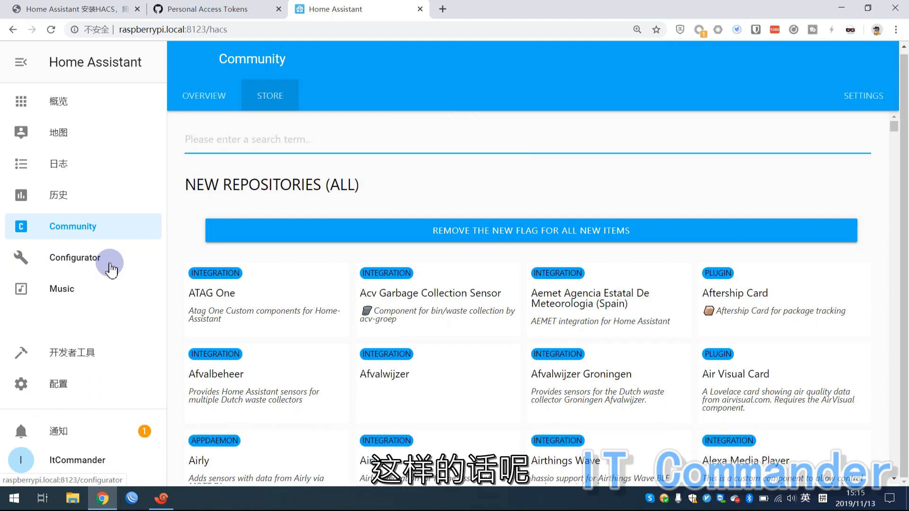
click(161, 499)
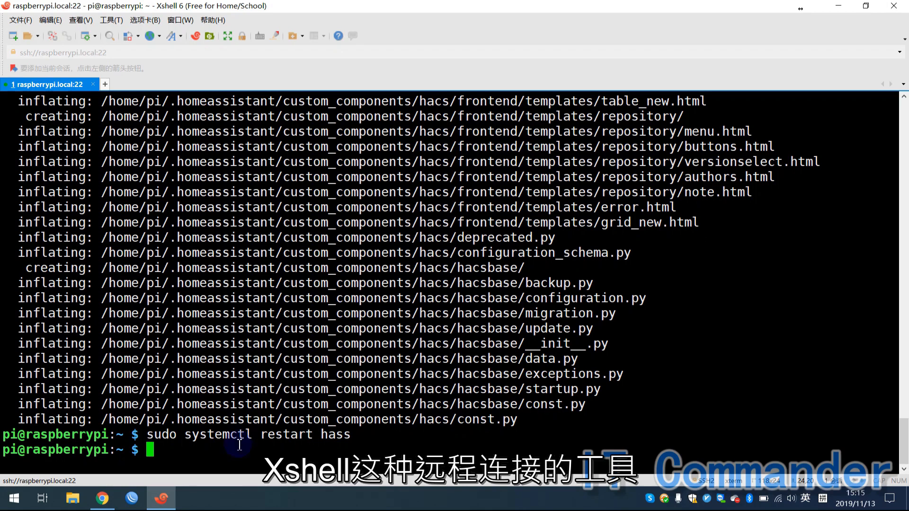
Minimise Xshell to get back to the HACS Community store in the browser.
click(161, 499)
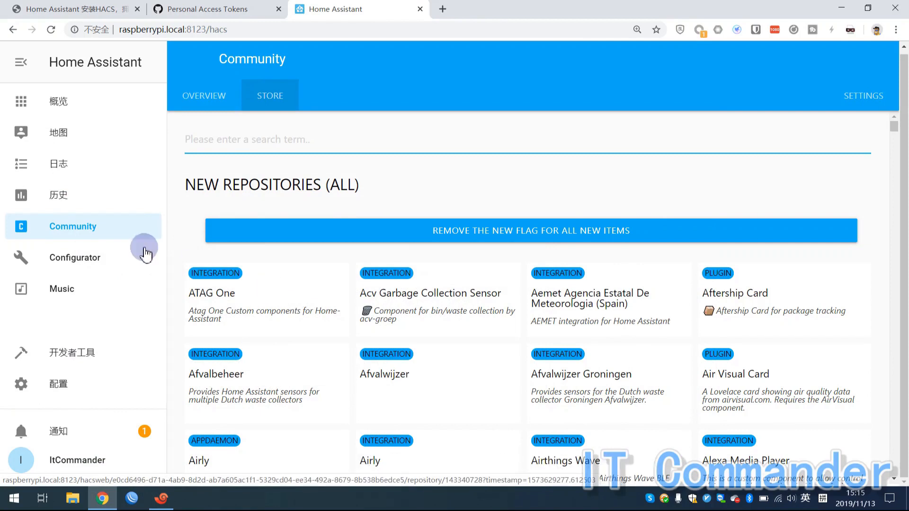
Visit the Configurator page, then return to the Community overview listing HACS.
click(97, 255)
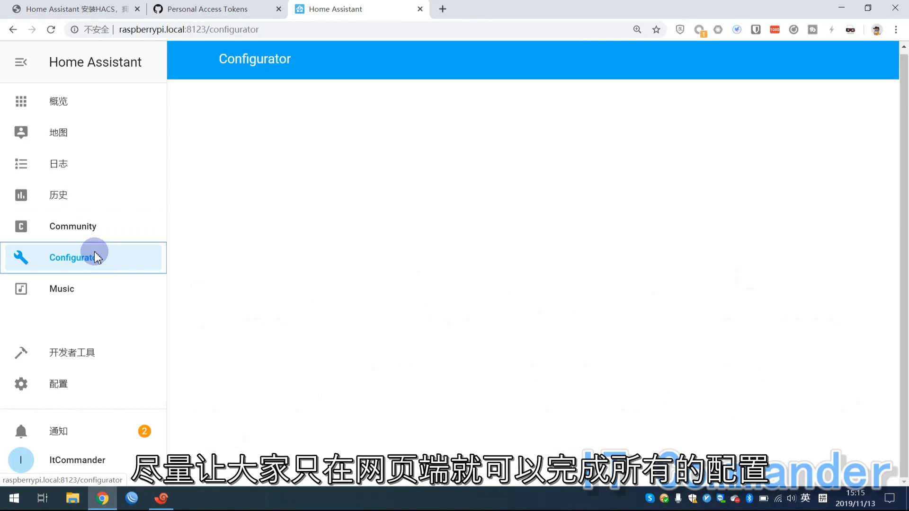
click(89, 233)
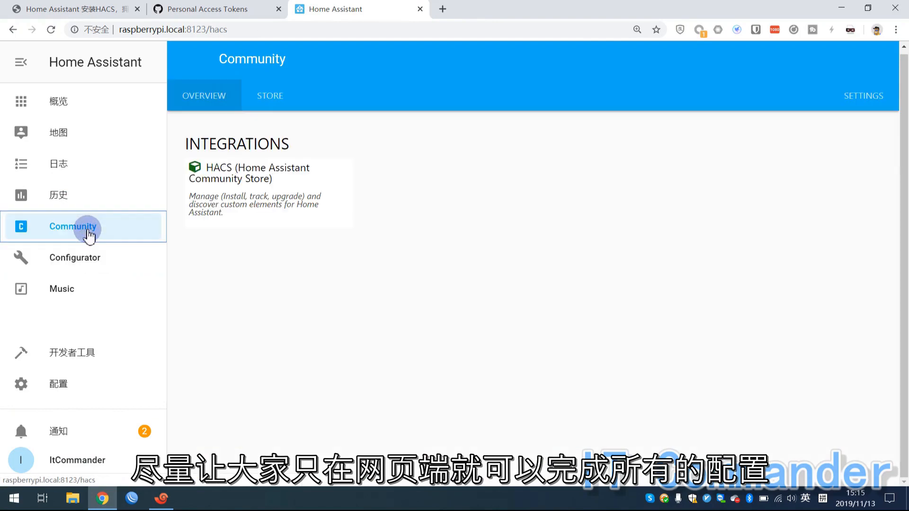